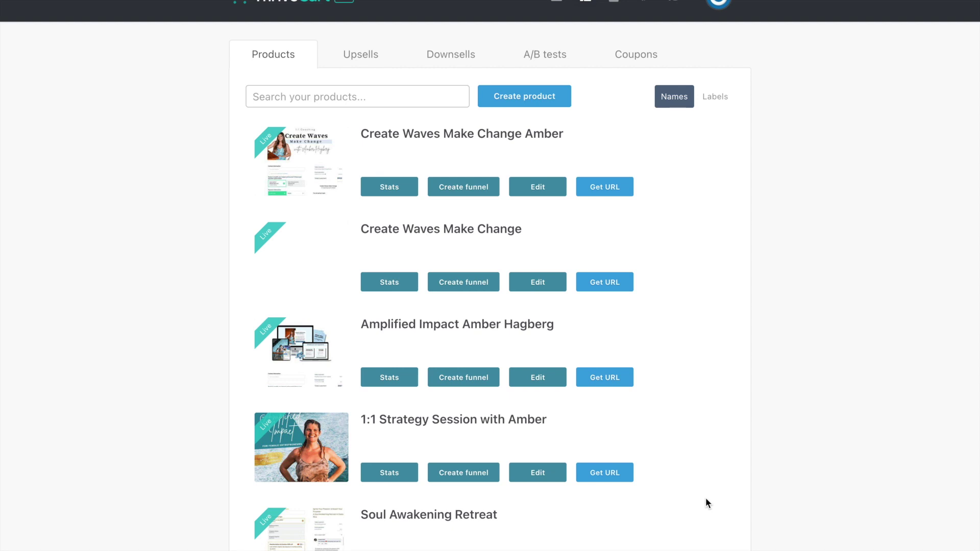
# Scroll the Products list down to the Soul Awakening Retreat product
pyautogui.scroll(-2, 705, 499)
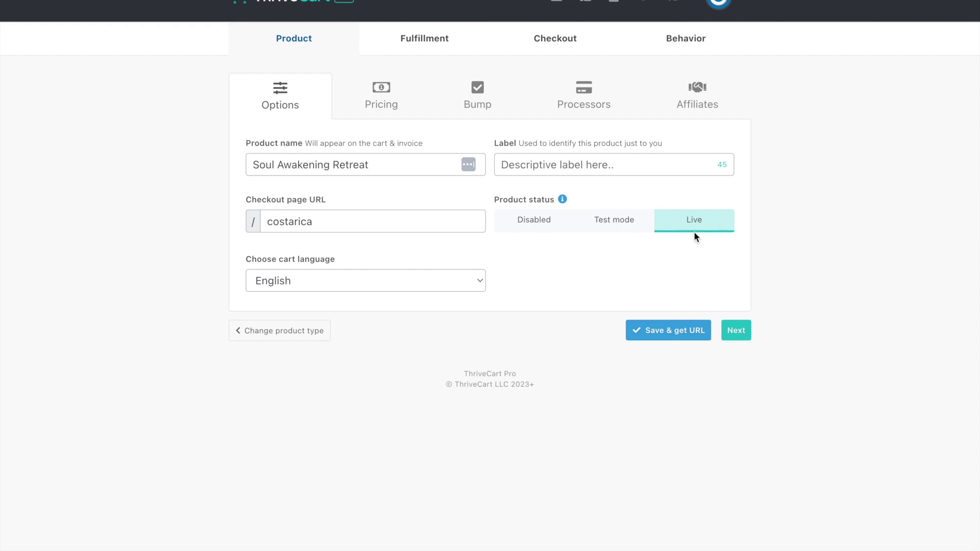
pyautogui.click(380, 90)
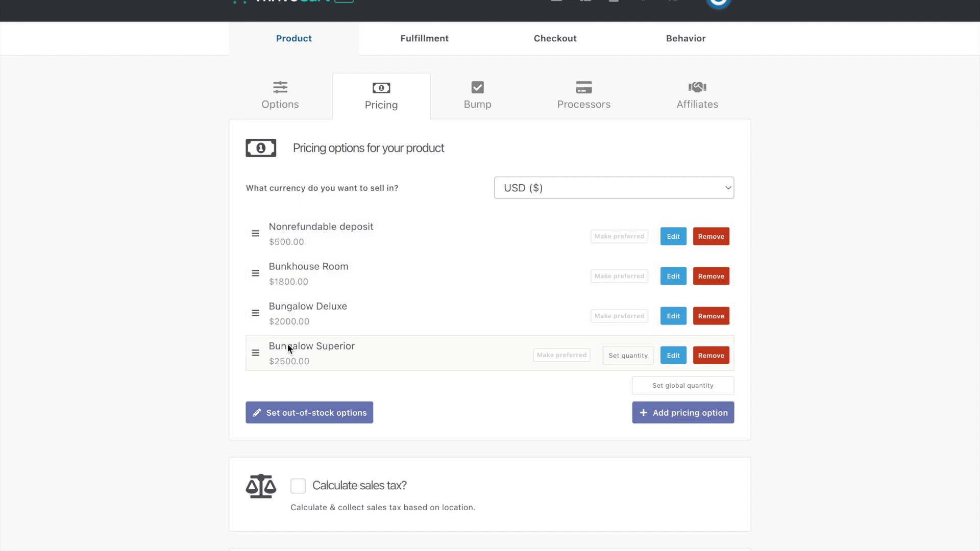
# Draft a new subscription pricing option at $500 monthly with 3 rebills
pyautogui.click(668, 419)
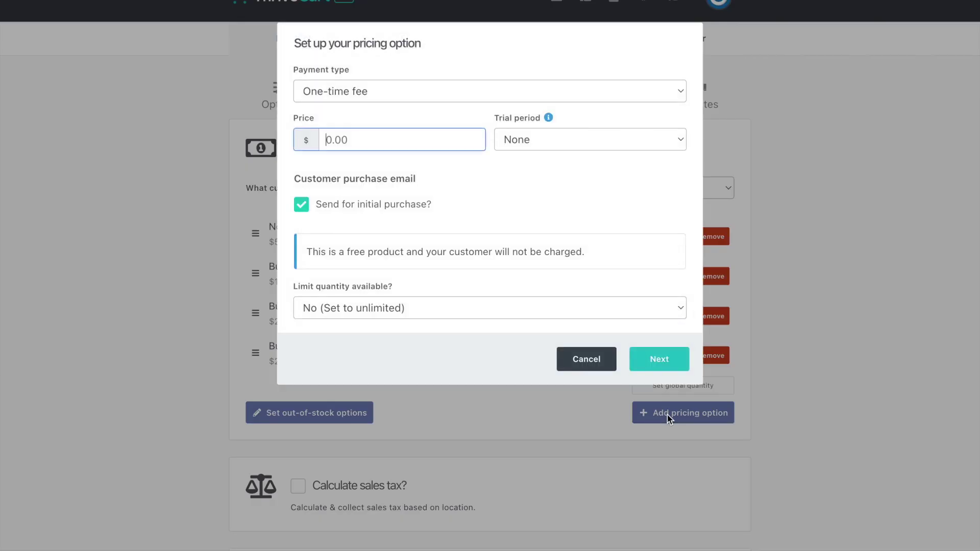
pyautogui.click(362, 85)
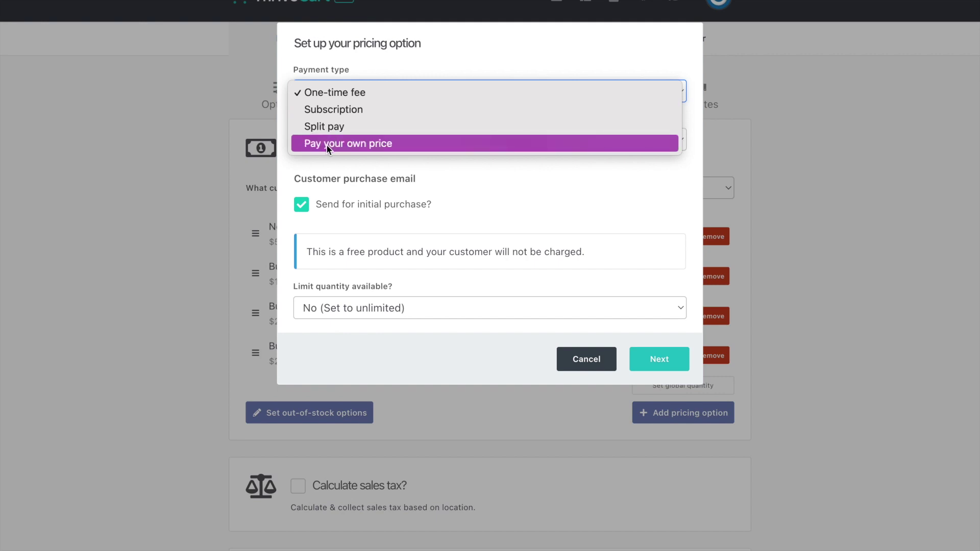
pyautogui.click(335, 110)
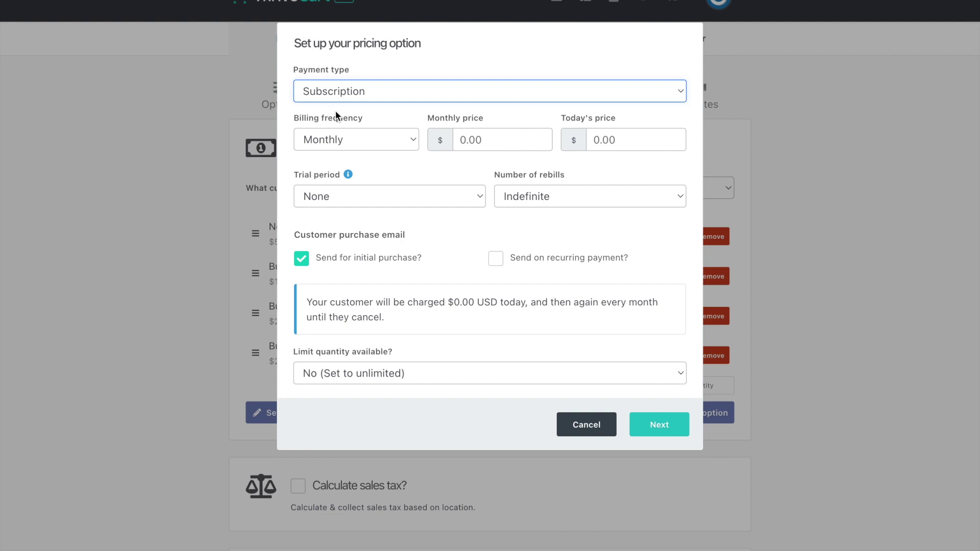
pyautogui.click(397, 141)
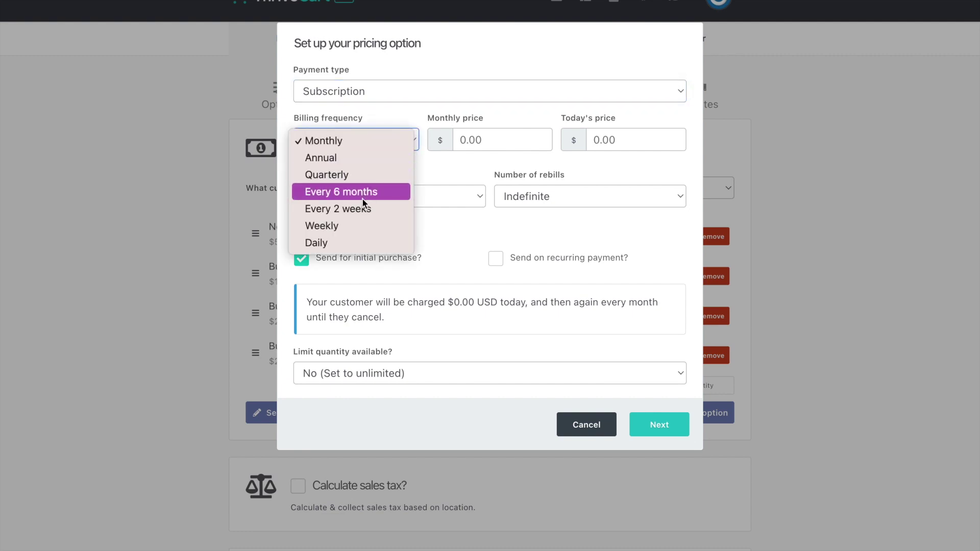
pyautogui.click(470, 141)
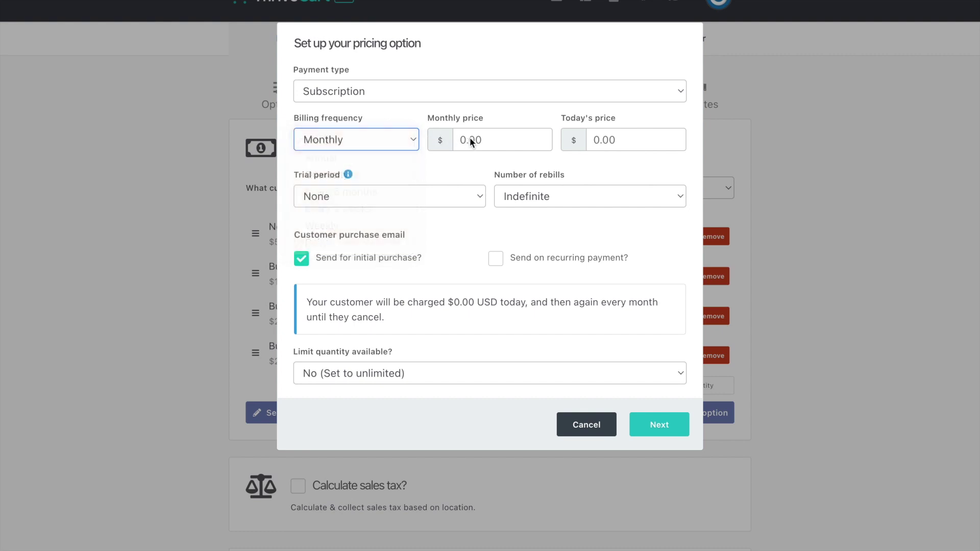
pyautogui.click(463, 141)
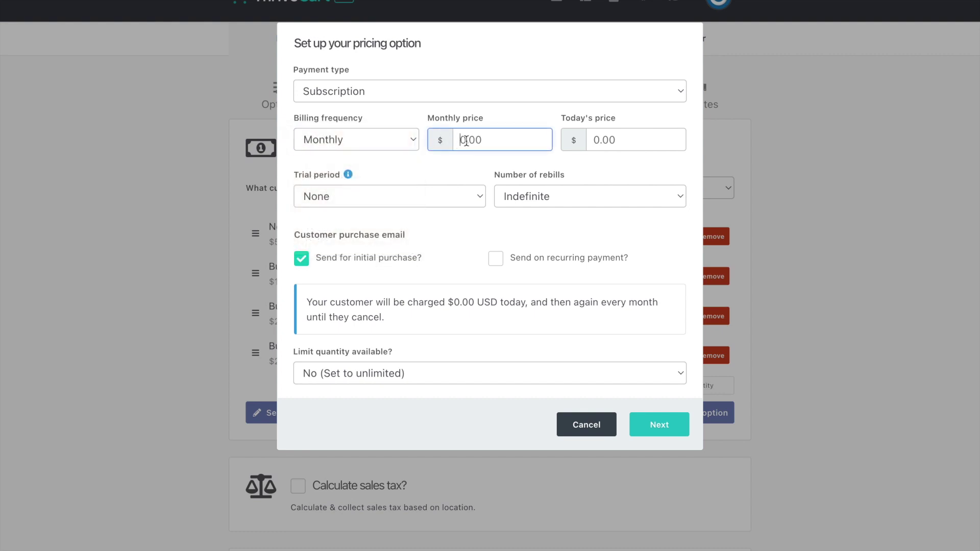
pyautogui.write('500')
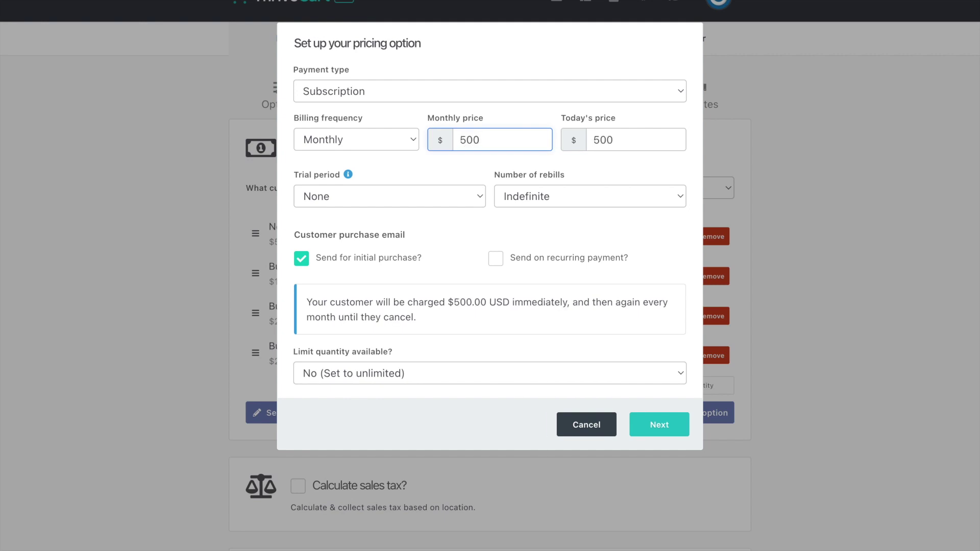
pyautogui.click(610, 194)
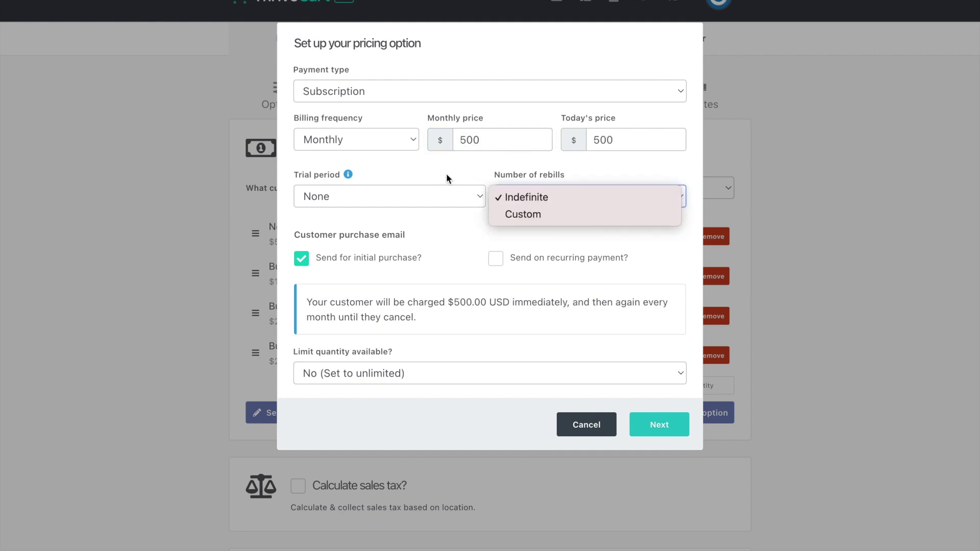
pyautogui.click(529, 215)
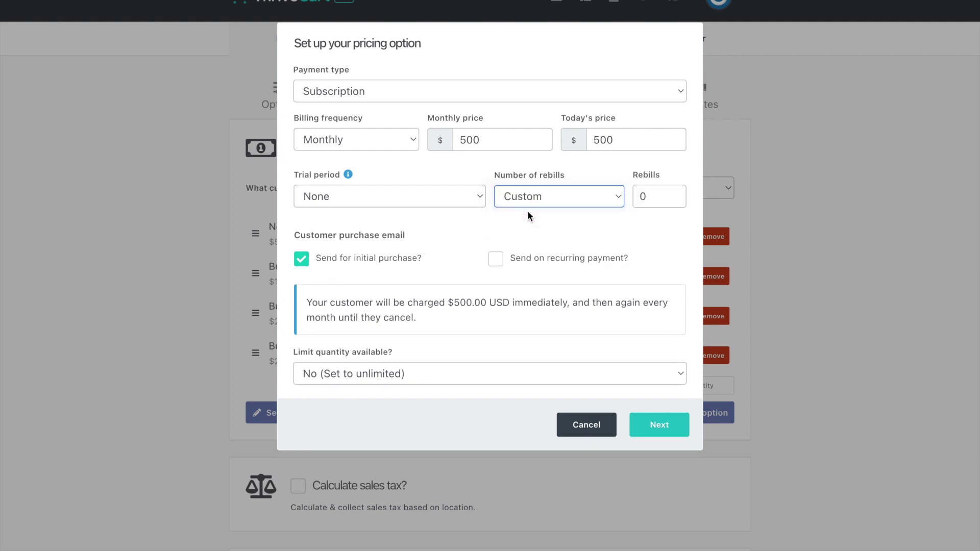
pyautogui.click(661, 198)
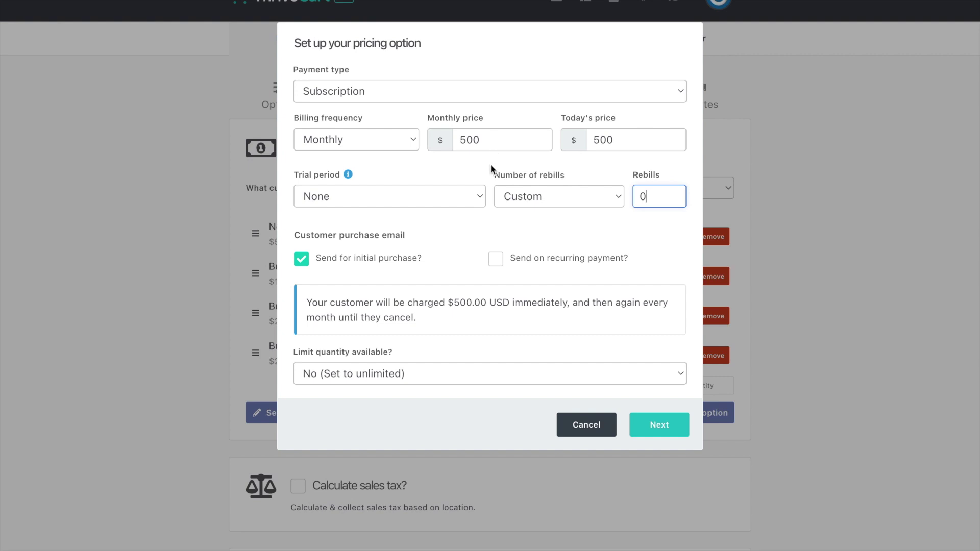
pyautogui.doubleClick(662, 196)
pyautogui.write('3')
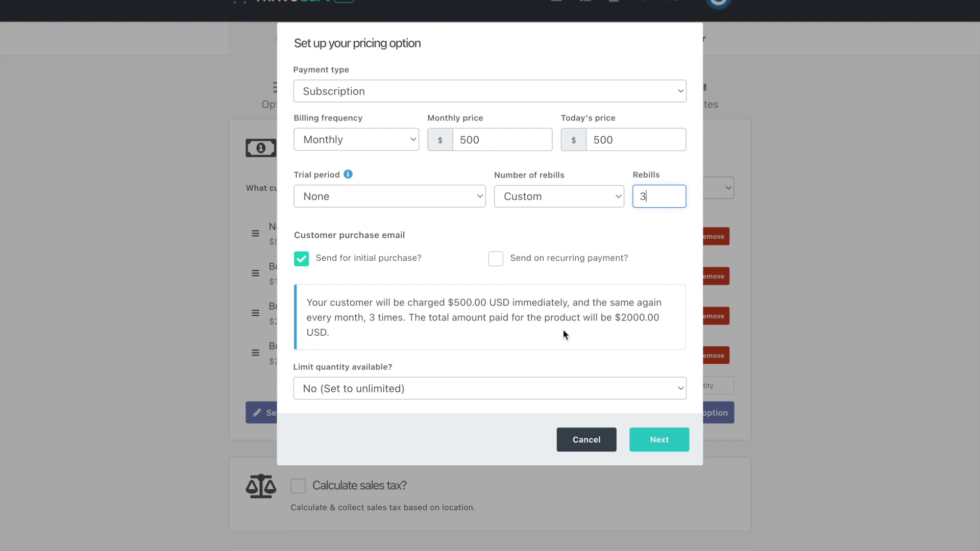
# Discard the draft pricing option so the four existing tiers stay unchanged
pyautogui.click(646, 443)
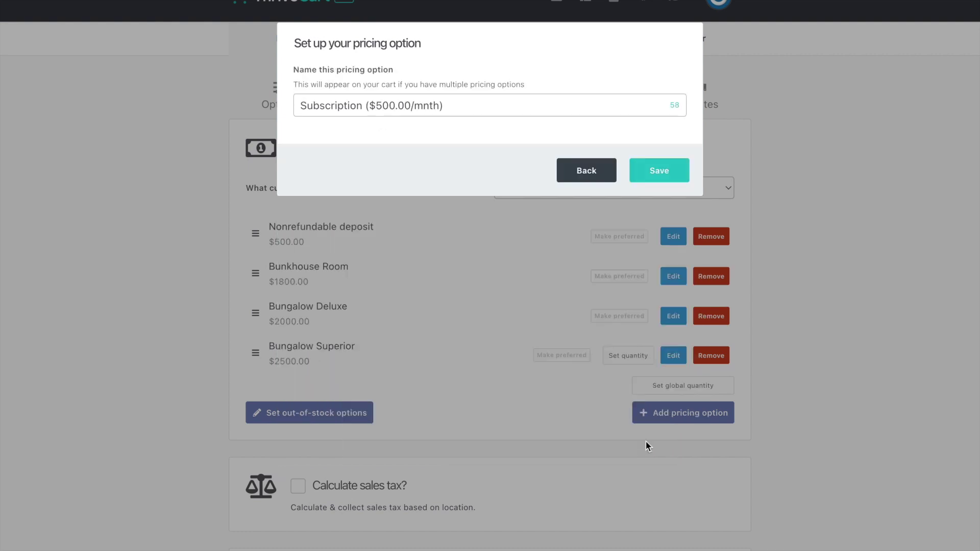
pyautogui.moveTo(490, 107); pyautogui.dragTo(279, 110)
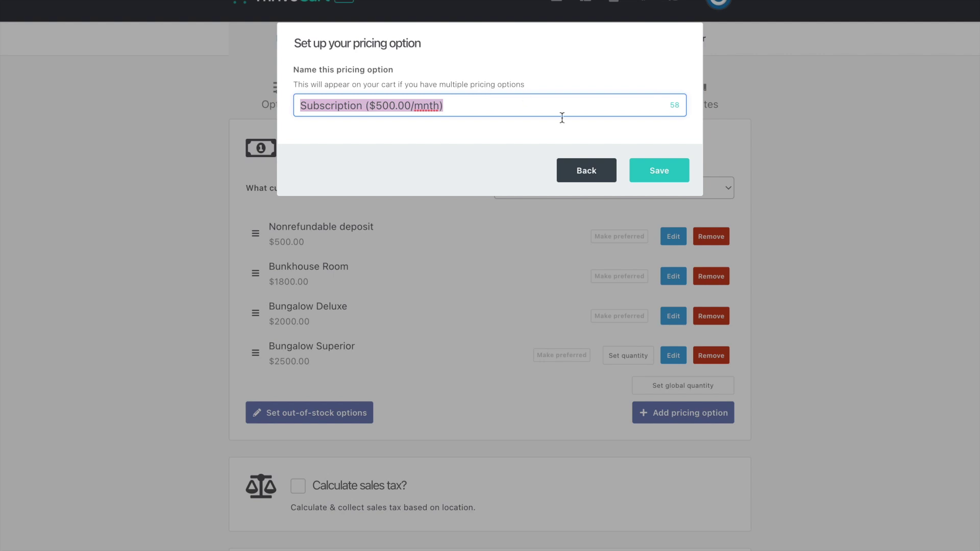
pyautogui.click(600, 178)
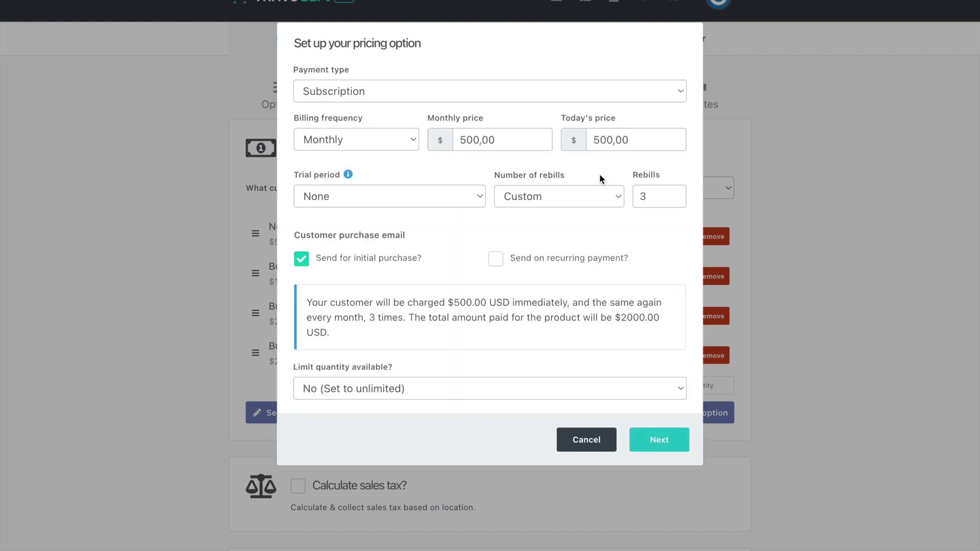
pyautogui.click(586, 440)
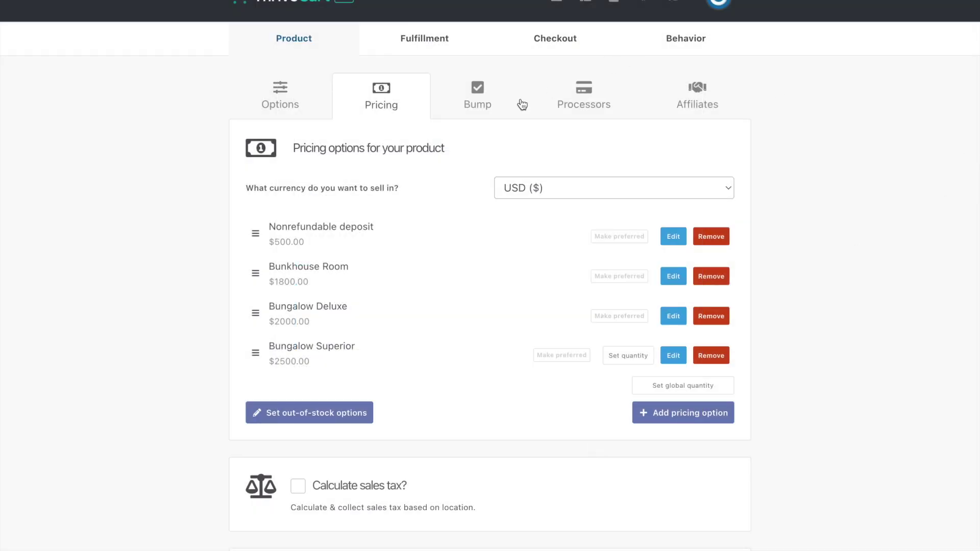
pyautogui.click(480, 105)
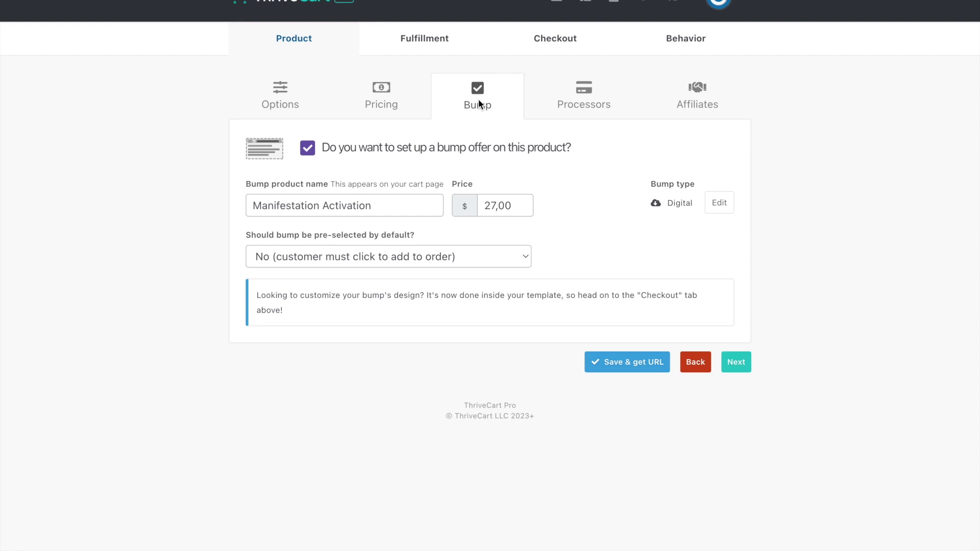
# Review the payment processors, then view affiliate settings with affiliate promotion left unchecked
pyautogui.click(592, 103)
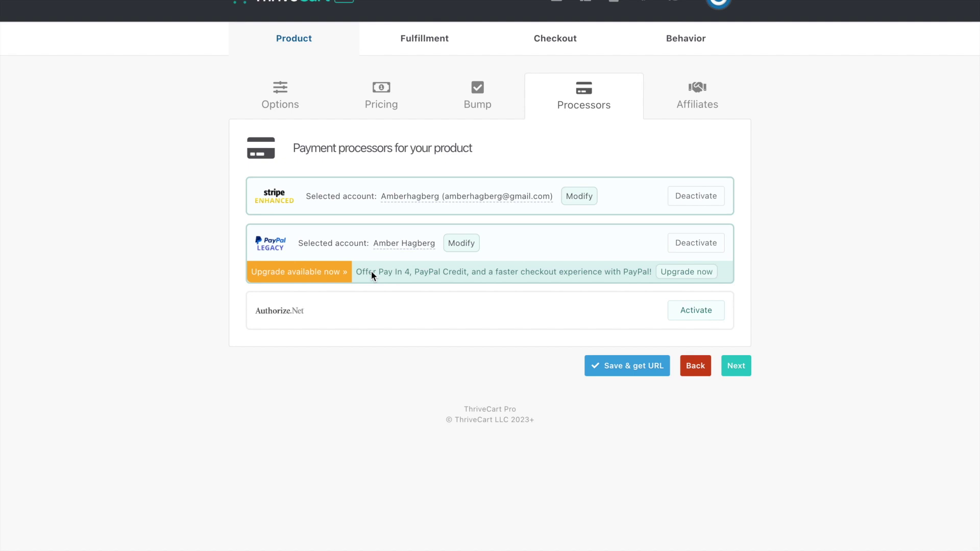
pyautogui.click(693, 92)
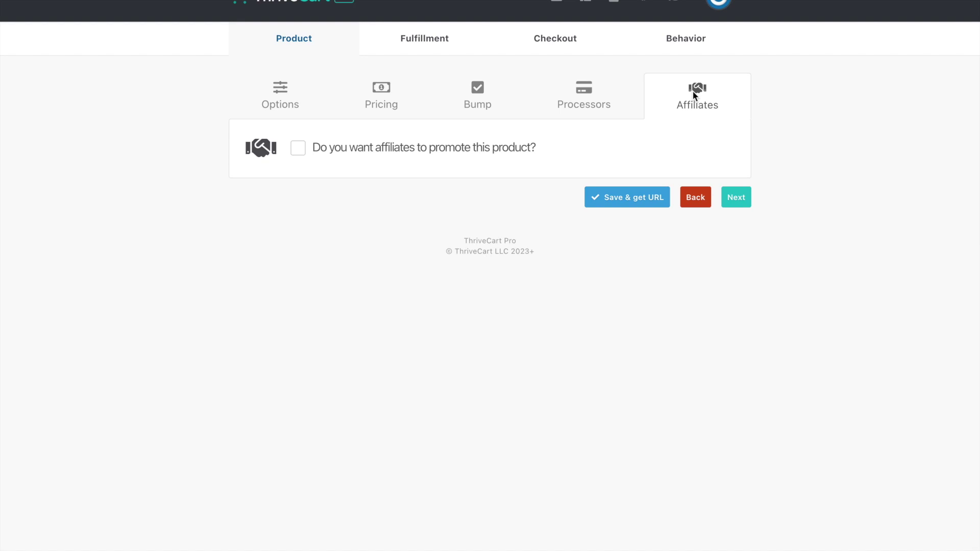
# Check fulfillment, keeping 'Display their total/invoice' as the after-purchase action
pyautogui.click(416, 40)
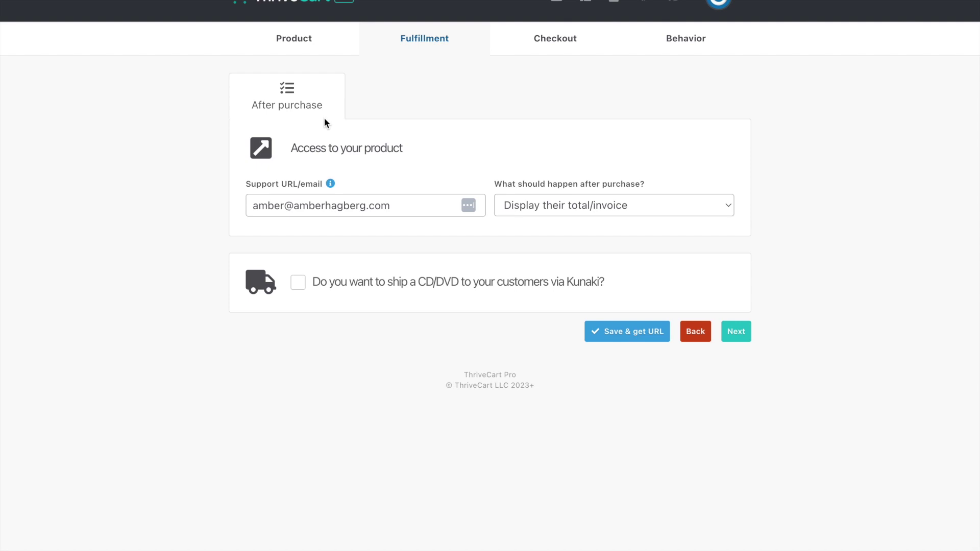
pyautogui.click(538, 207)
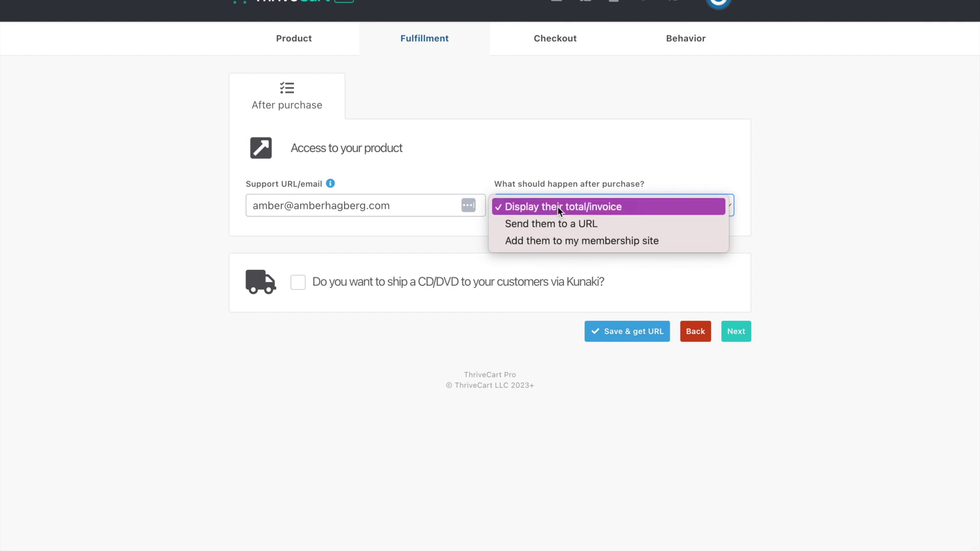
pyautogui.click(515, 81)
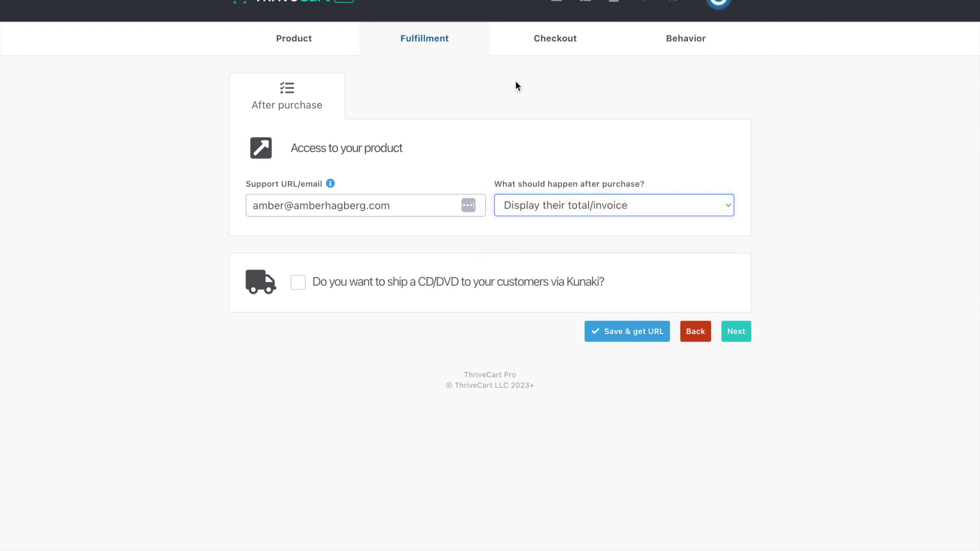
pyautogui.click(556, 43)
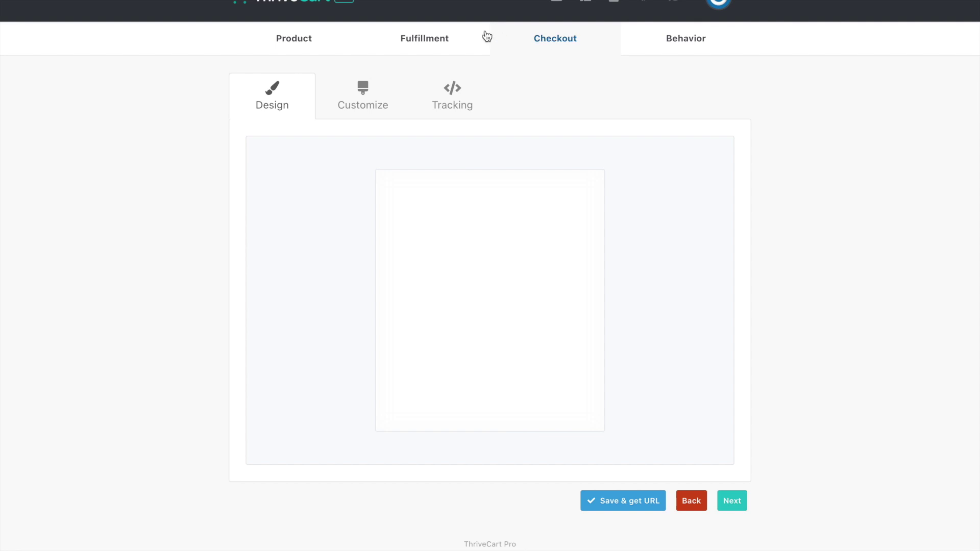
# Bring up the Customize options for the retreat's checkout cart
pyautogui.click(366, 104)
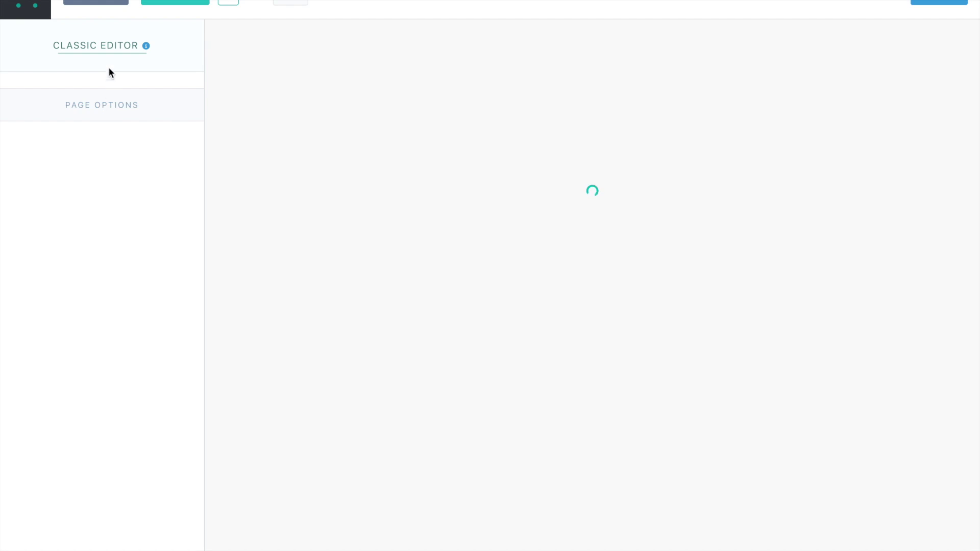
# Dismiss the Classic editor notice, reload the stuck page, and return to Checkout customization
pyautogui.click(109, 48)
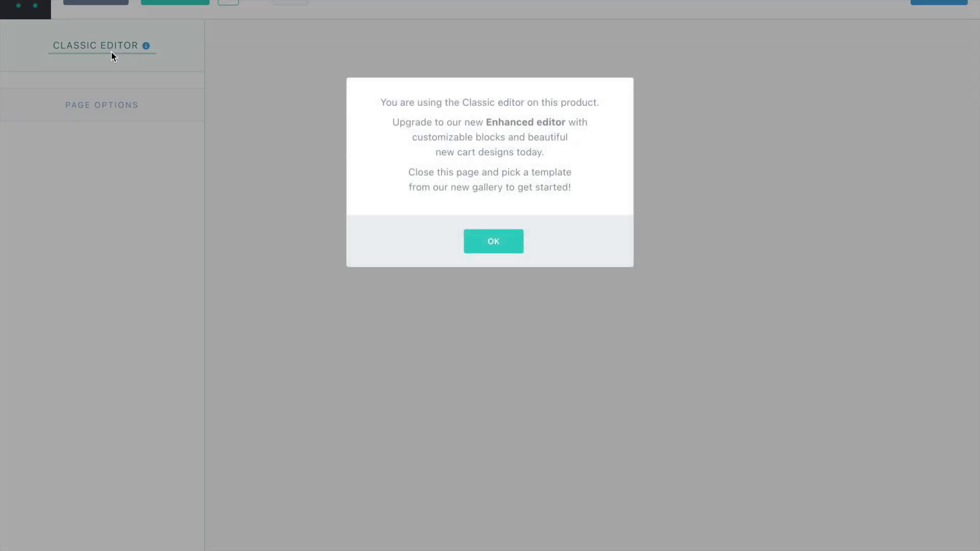
pyautogui.click(481, 249)
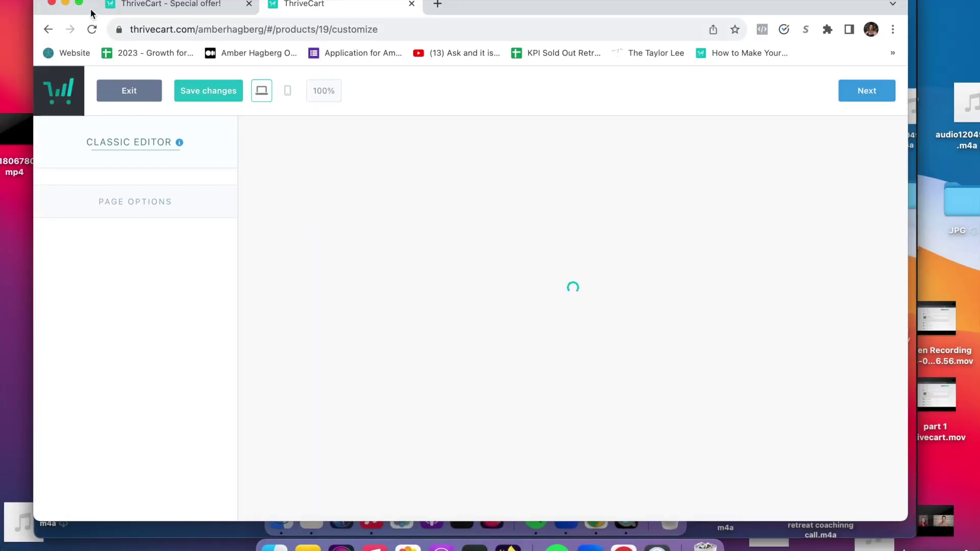
pyautogui.click(307, 29)
pyautogui.press('Return')
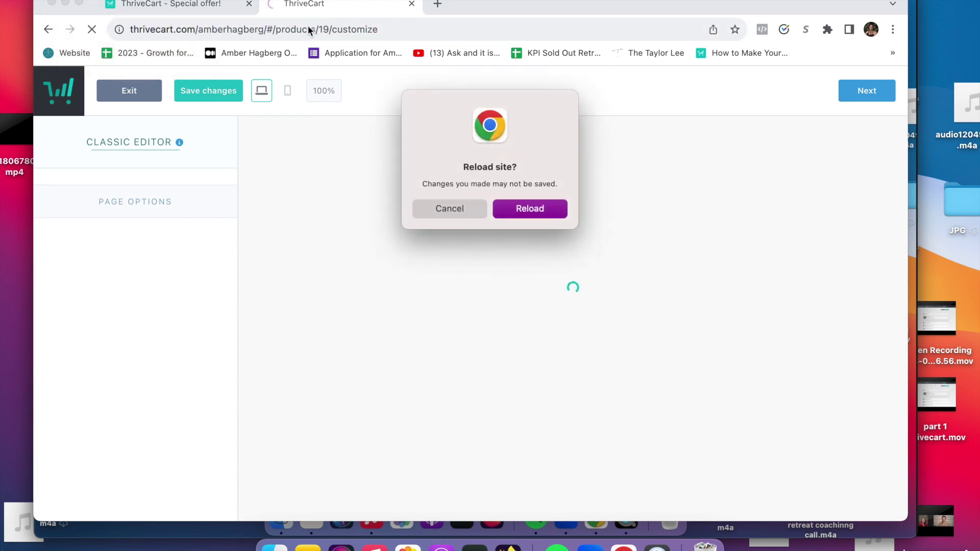
pyautogui.press('Return')
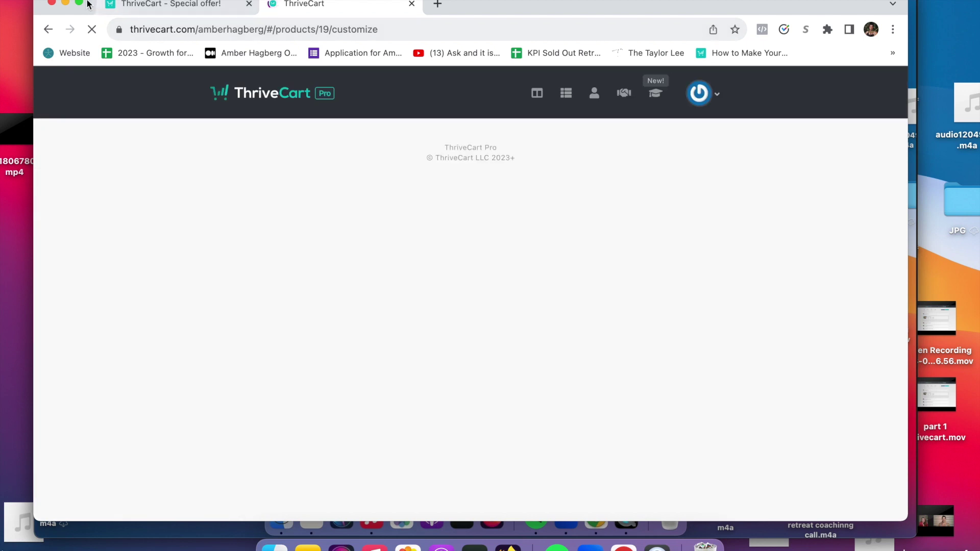
pyautogui.click(79, 4)
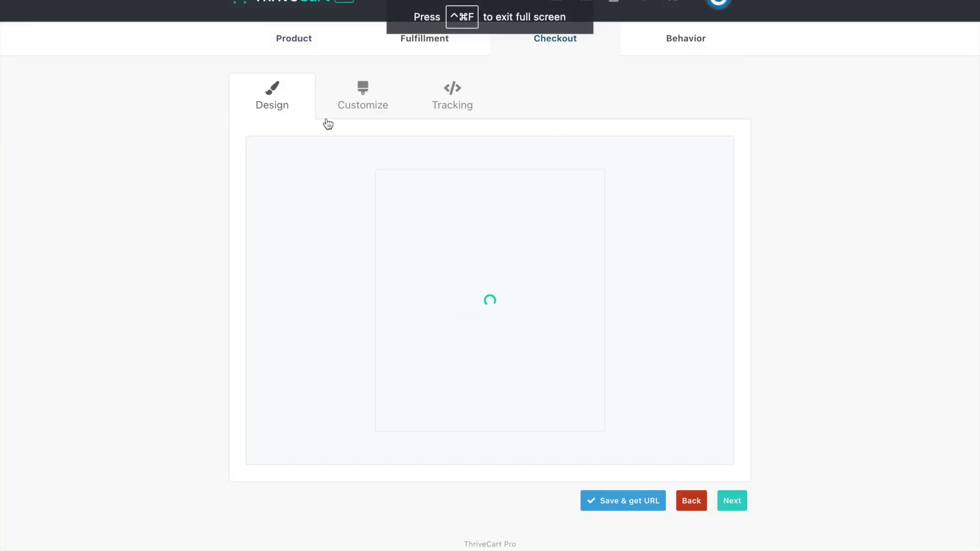
pyautogui.click(367, 102)
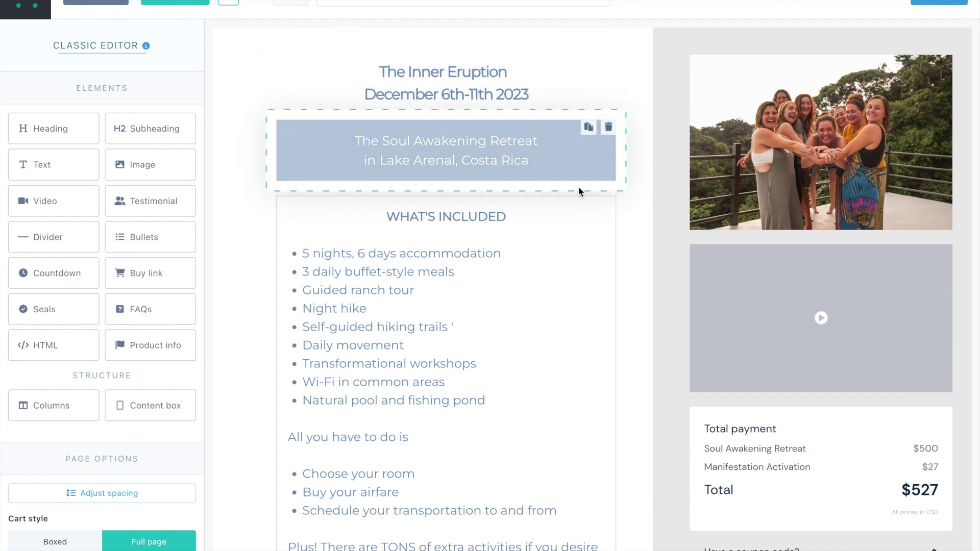
# Scroll through the loaded cart and drag a guarantee seal element below the SECURE badge
pyautogui.scroll(-3, 568, 185)
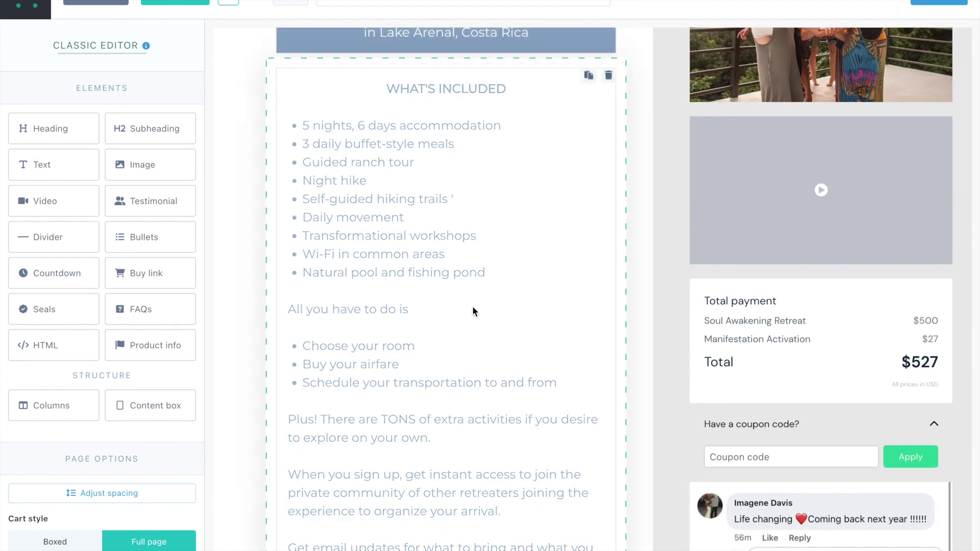
pyautogui.scroll(-2, 653, 245)
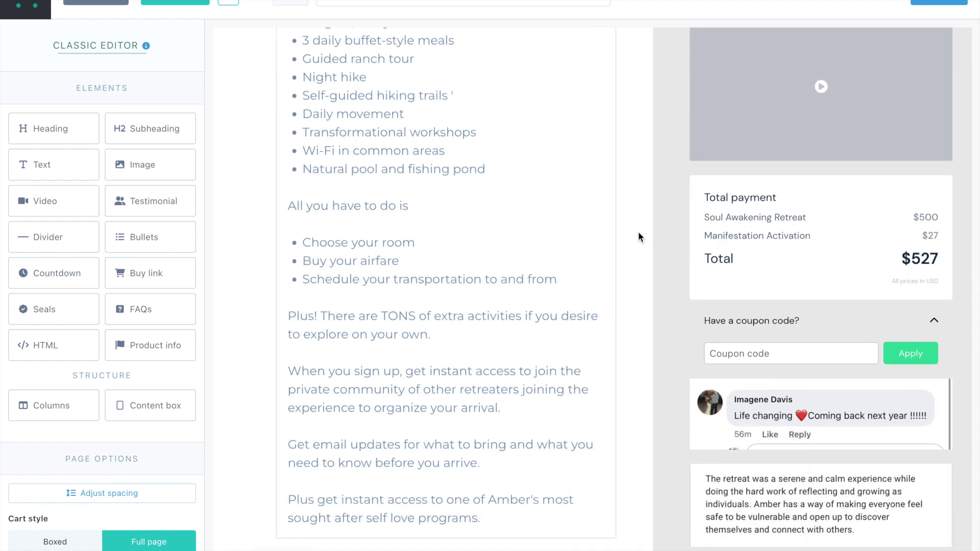
pyautogui.scroll(-2, 638, 231)
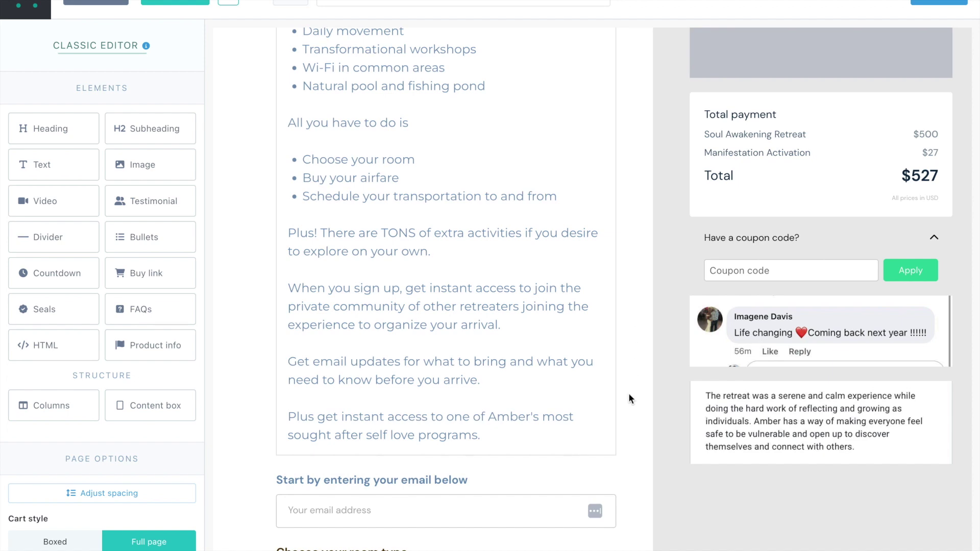
pyautogui.scroll(-7, 629, 399)
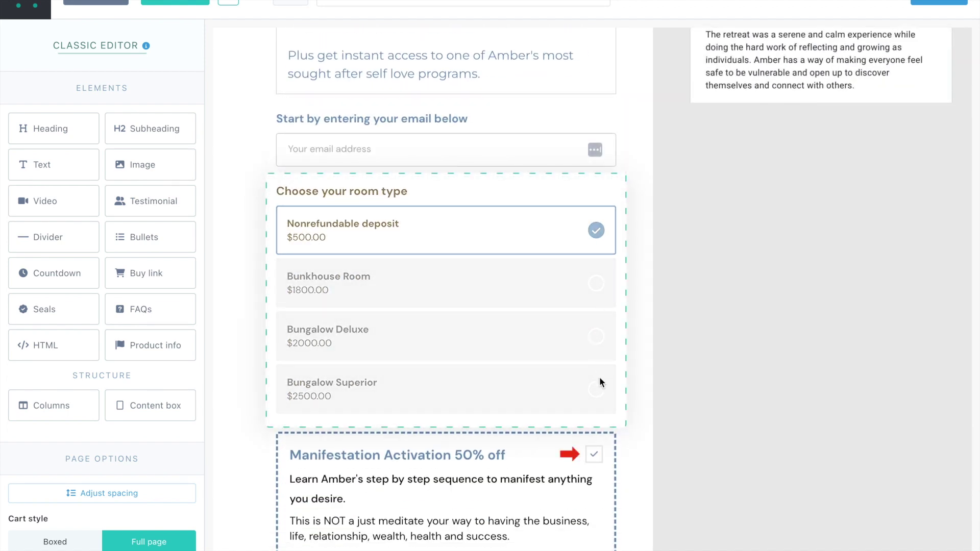
pyautogui.scroll(-2, 665, 249)
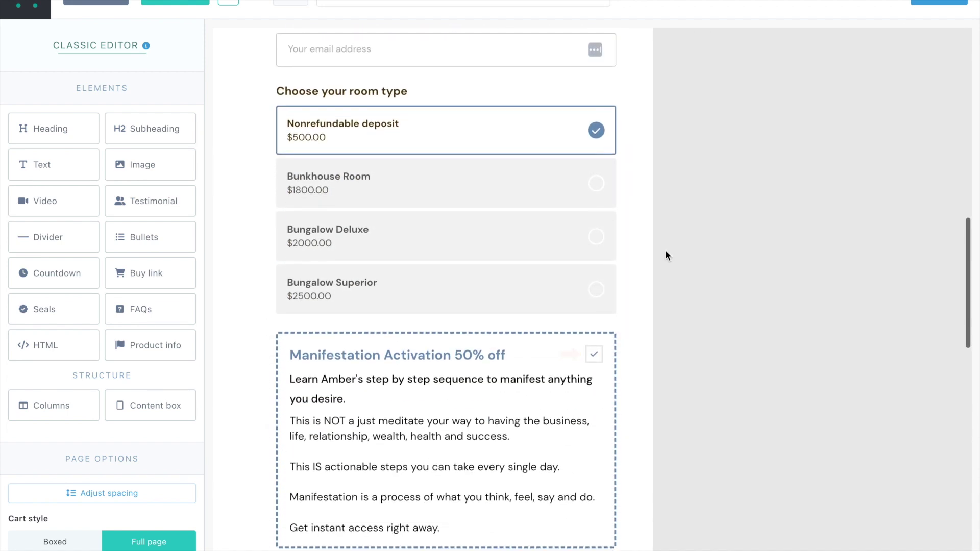
pyautogui.click(592, 355)
pyautogui.scroll(-10, 670, 289)
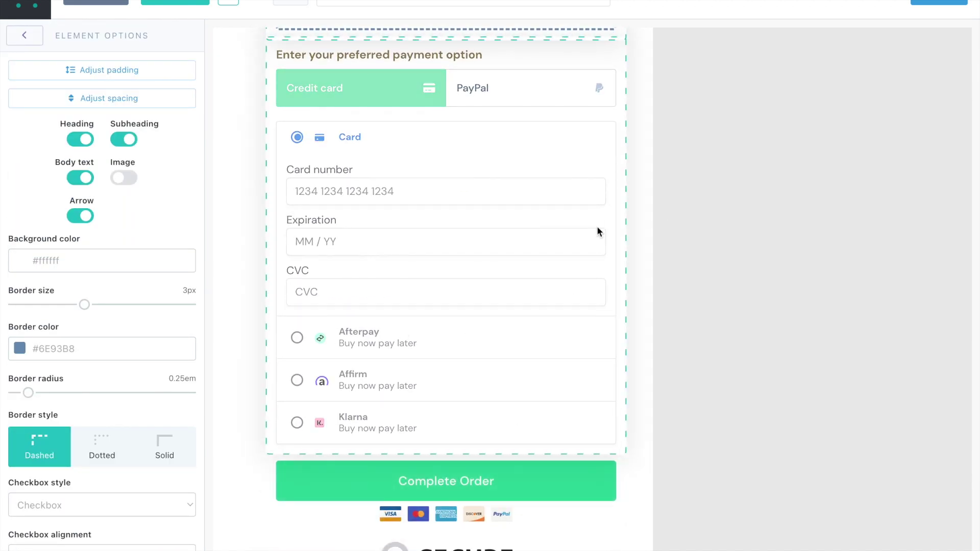
pyautogui.scroll(-7, 599, 233)
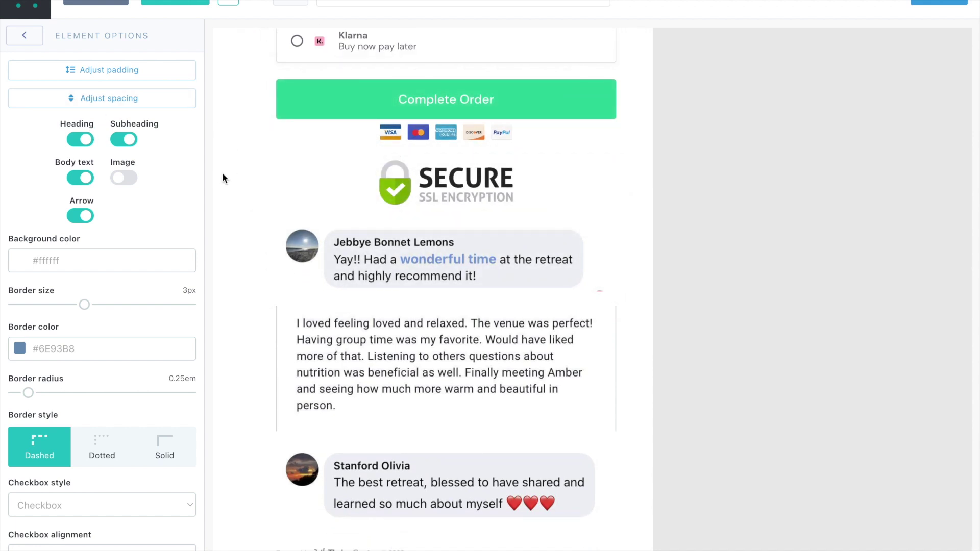
pyautogui.click(213, 176)
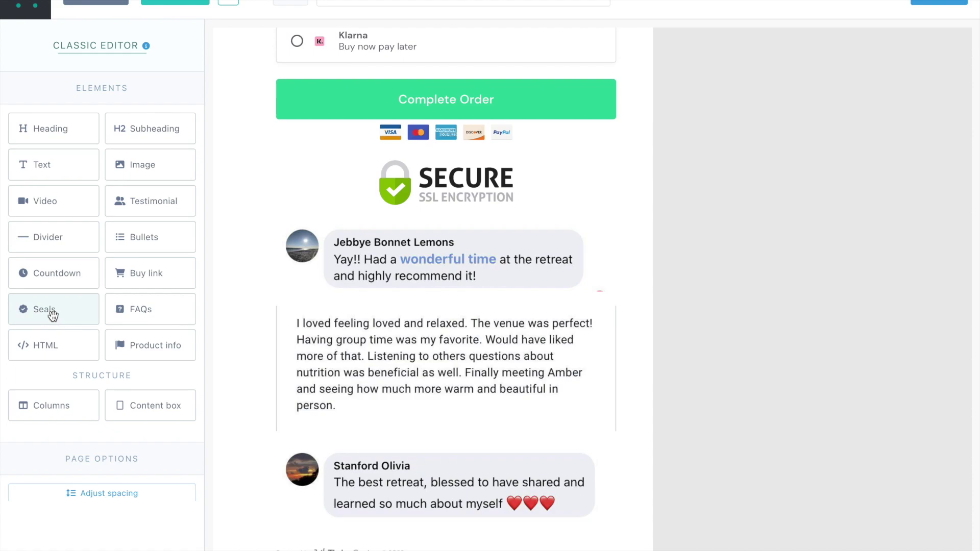
pyautogui.moveTo(53, 315); pyautogui.dragTo(525, 265)
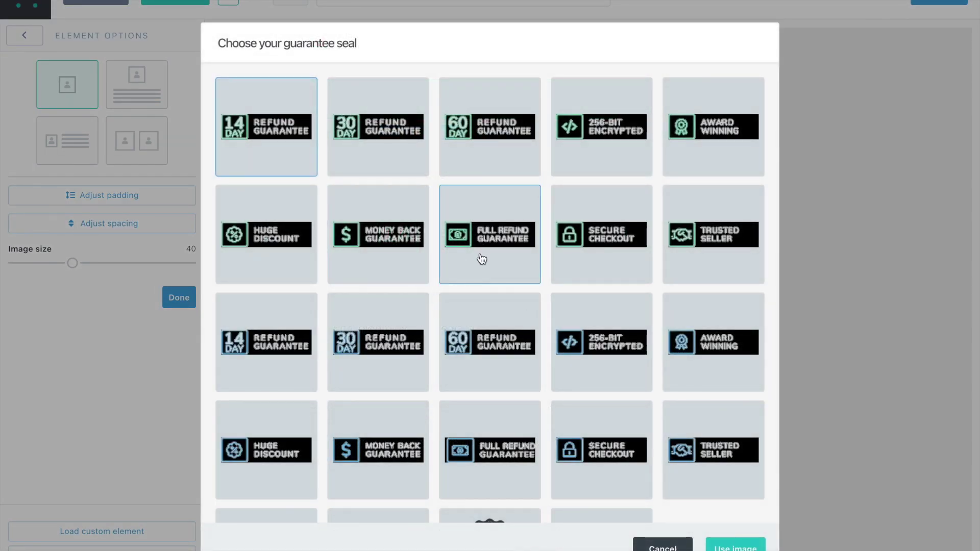
# Choose the Trusted Seller seal, place it under the SECURE SSL badge, and save
pyautogui.scroll(-1, 481, 258)
pyautogui.scroll(-2, 481, 259)
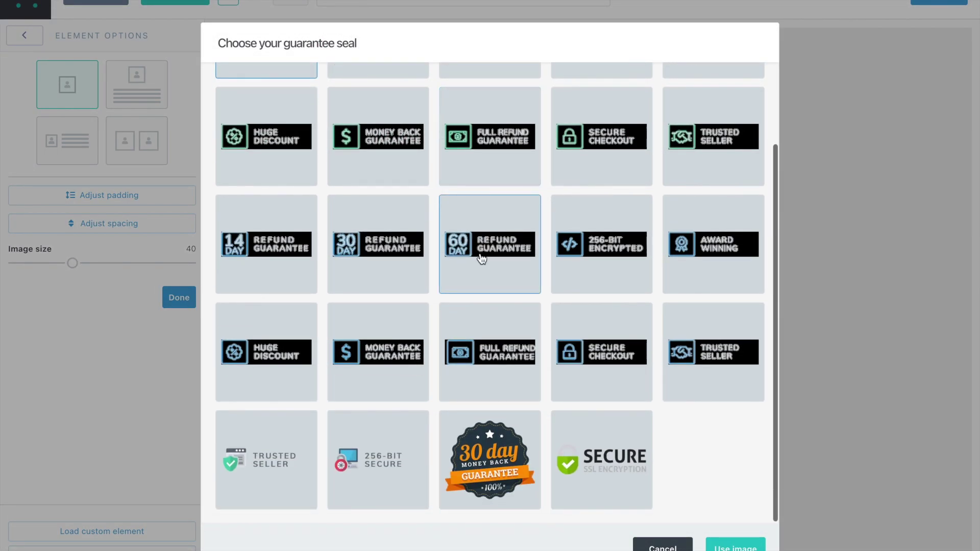
pyautogui.click(255, 467)
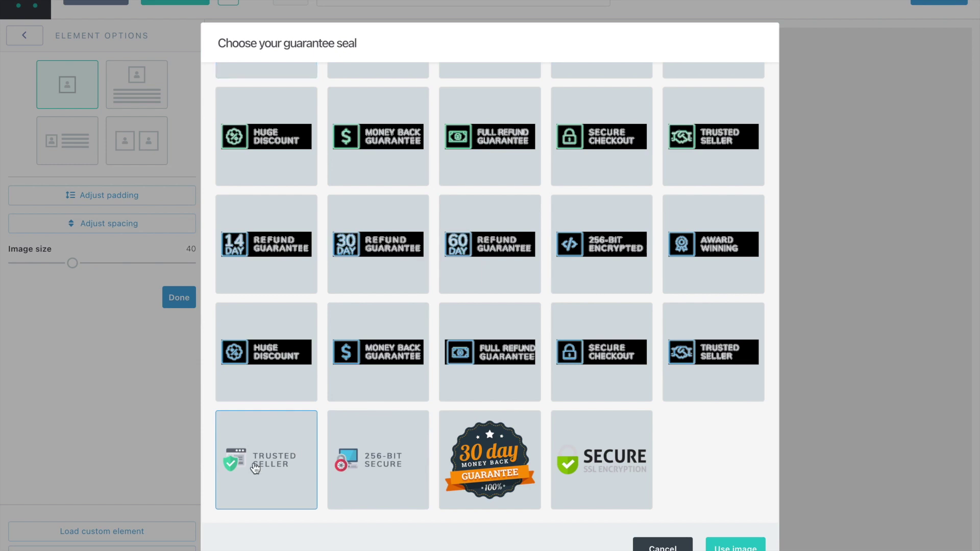
pyautogui.click(735, 548)
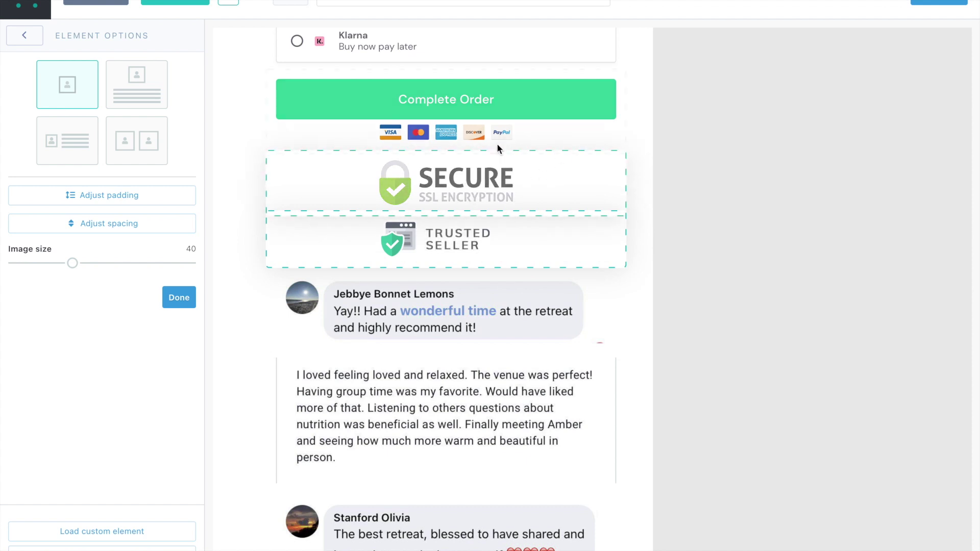
pyautogui.click(186, 1)
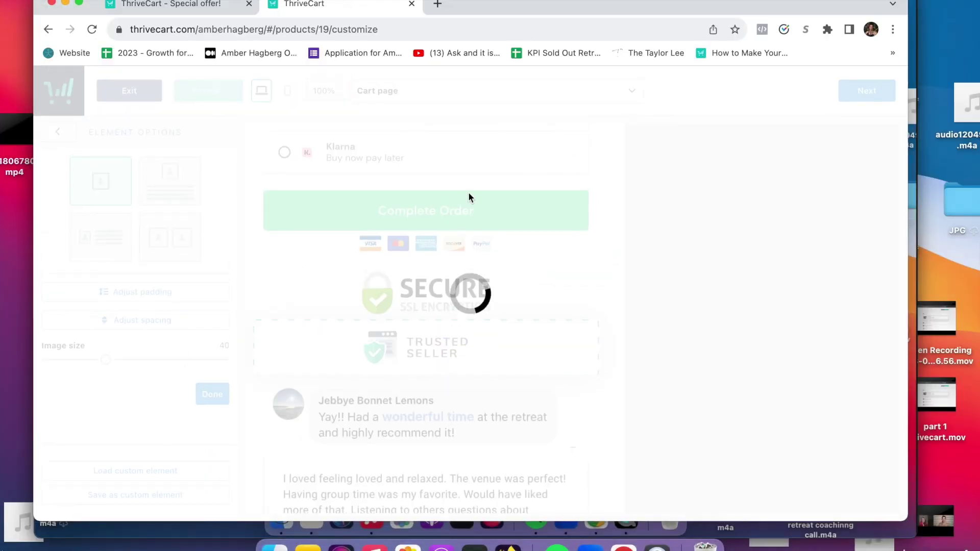
pyautogui.click(78, 3)
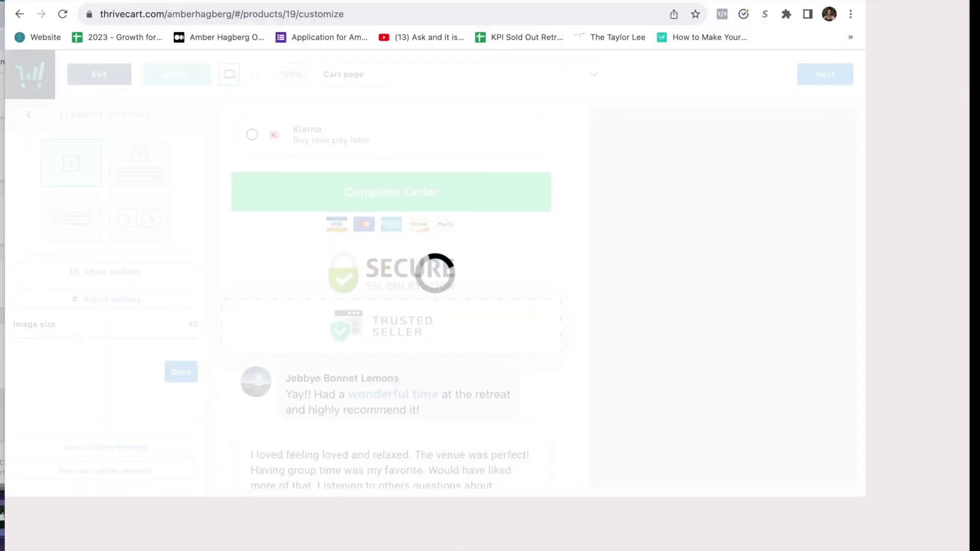
pyautogui.scroll(5, 511, 128)
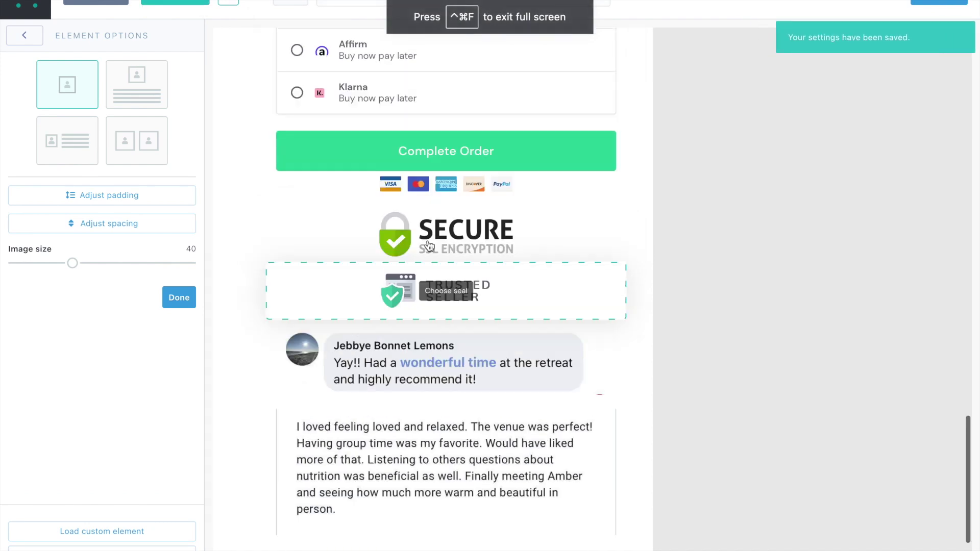
pyautogui.click(710, 219)
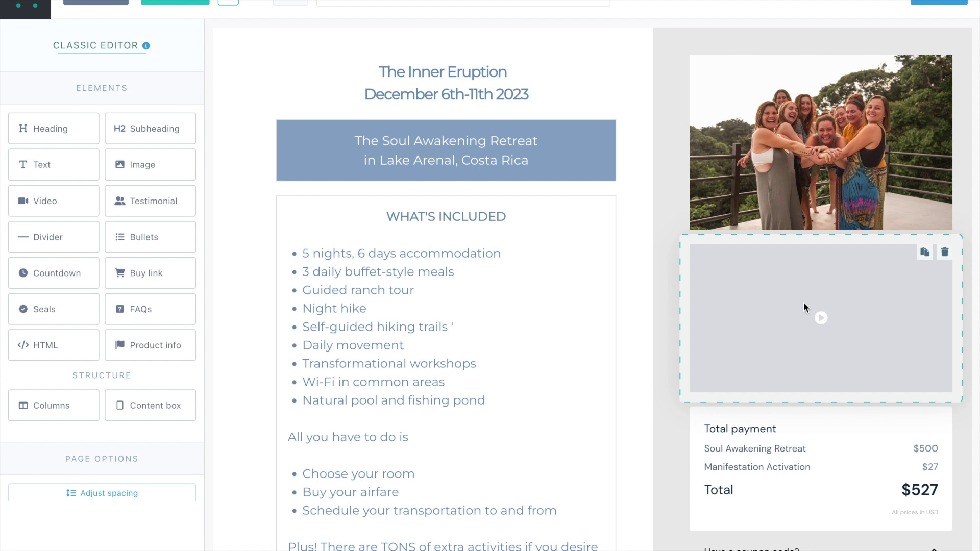
pyautogui.scroll(-9, 804, 306)
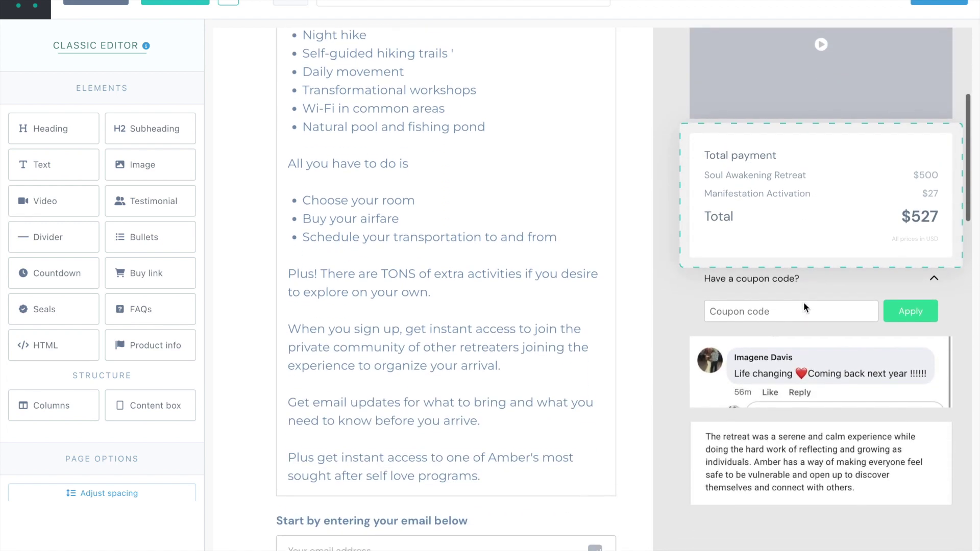
pyautogui.scroll(-11, 803, 301)
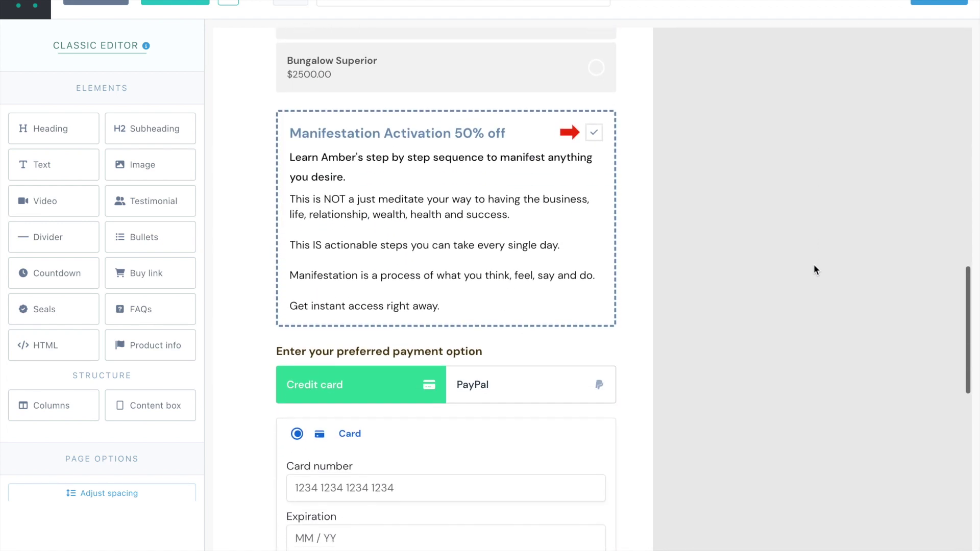
pyautogui.scroll(2, 813, 265)
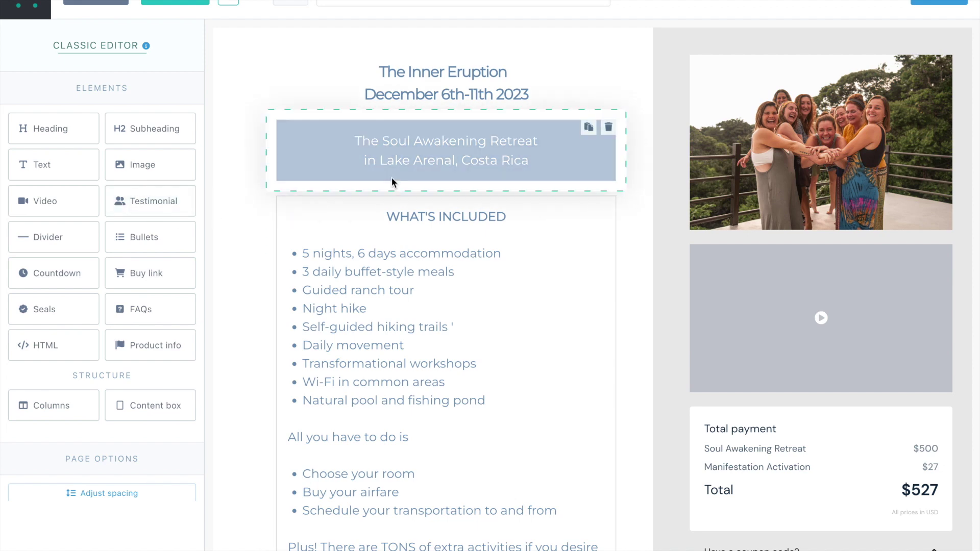
# Delete the empty subheading placeholder above the retreat banner
pyautogui.moveTo(148, 129); pyautogui.dragTo(449, 126)
pyautogui.click(647, 99)
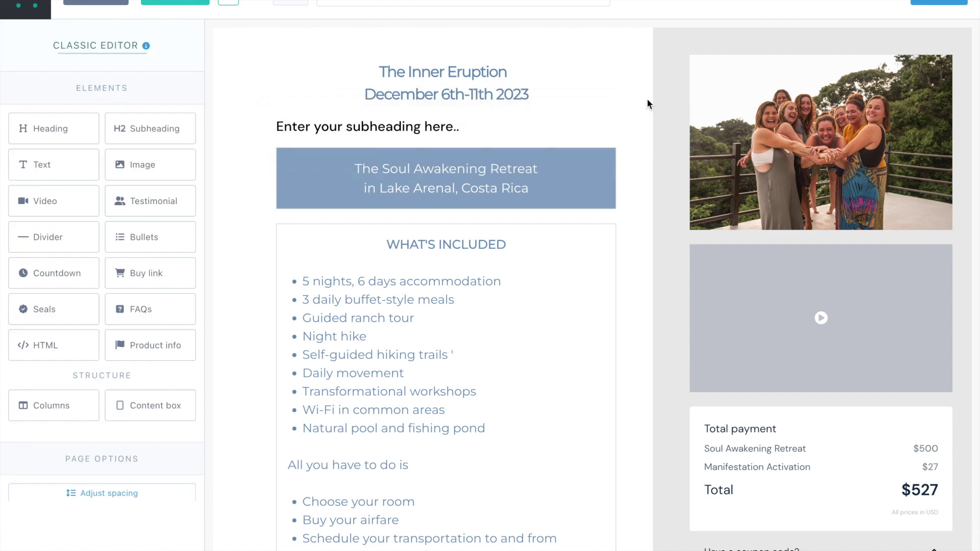
pyautogui.click(608, 127)
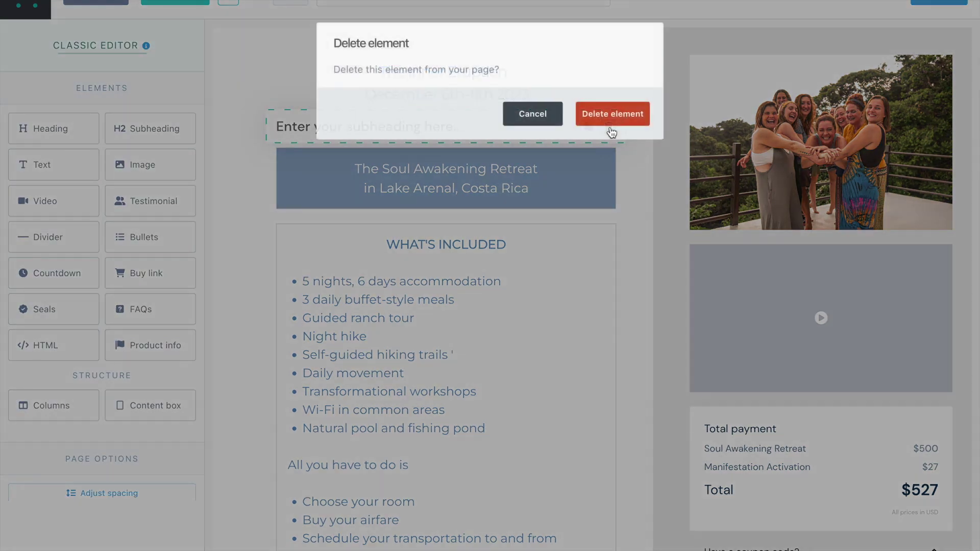
pyautogui.click(614, 110)
# Add then remove a Product info block below the banner, and save the checkout design
pyautogui.scroll(1, 404, 136)
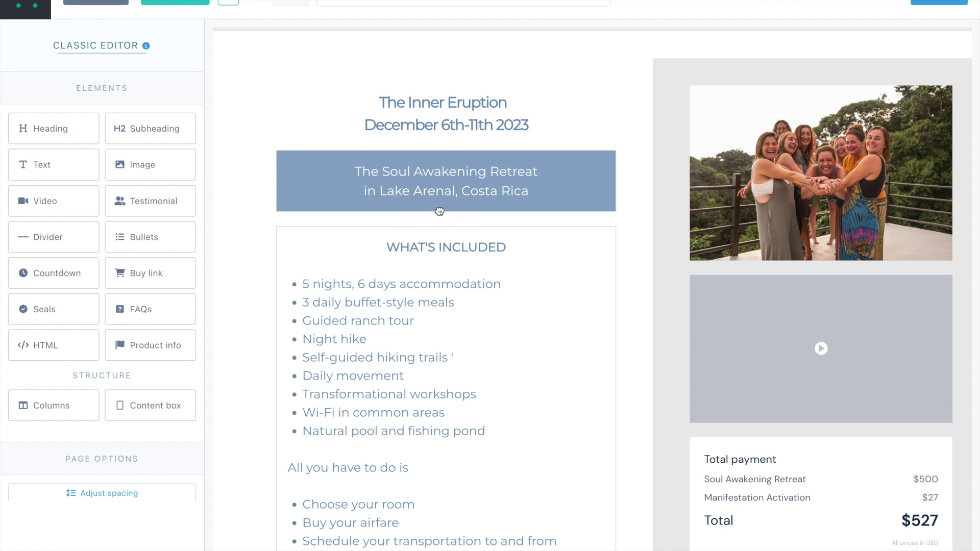
pyautogui.scroll(-1, 432, 193)
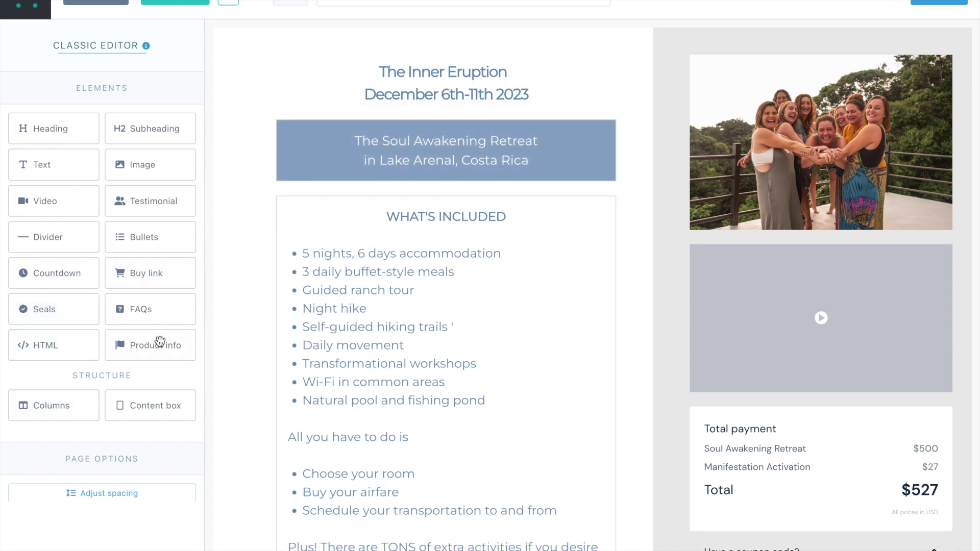
pyautogui.moveTo(130, 361); pyautogui.dragTo(393, 200)
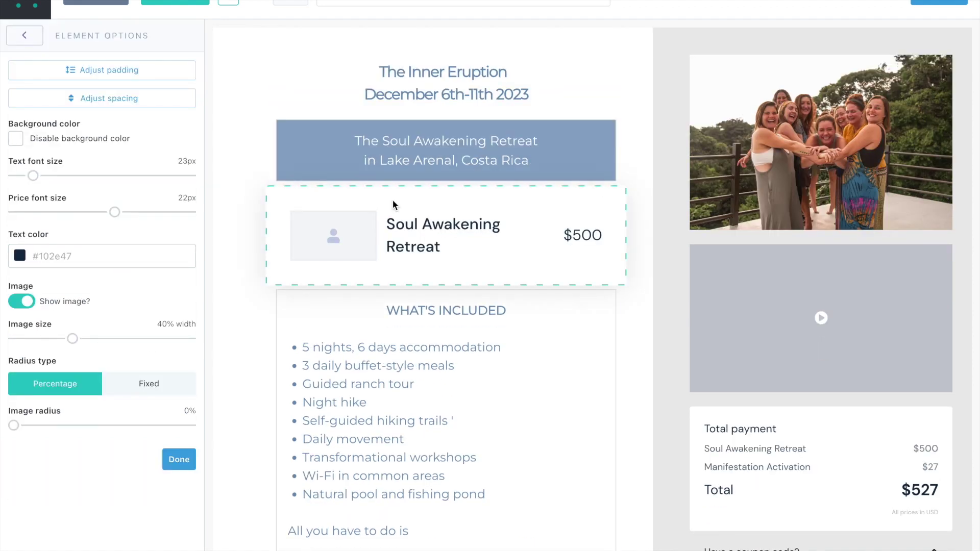
pyautogui.click(661, 217)
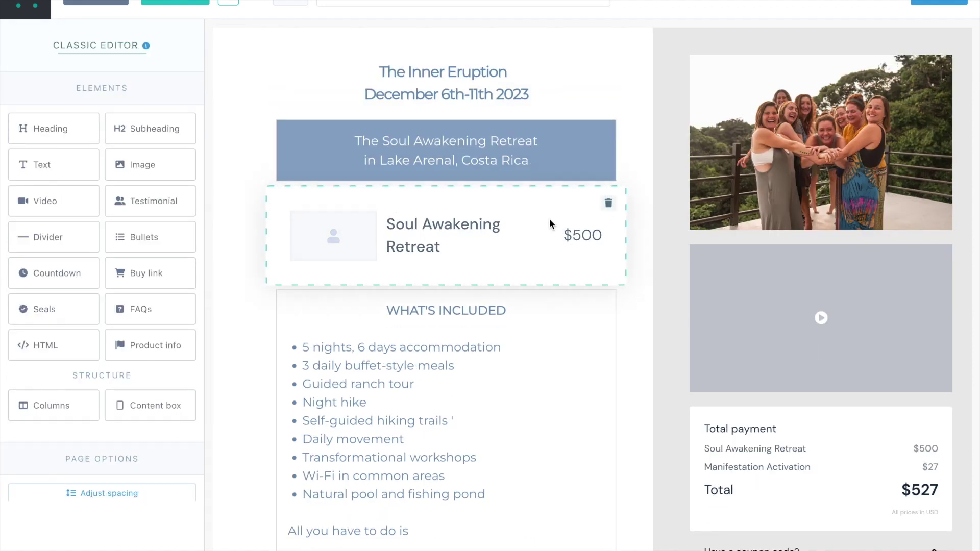
pyautogui.click(609, 204)
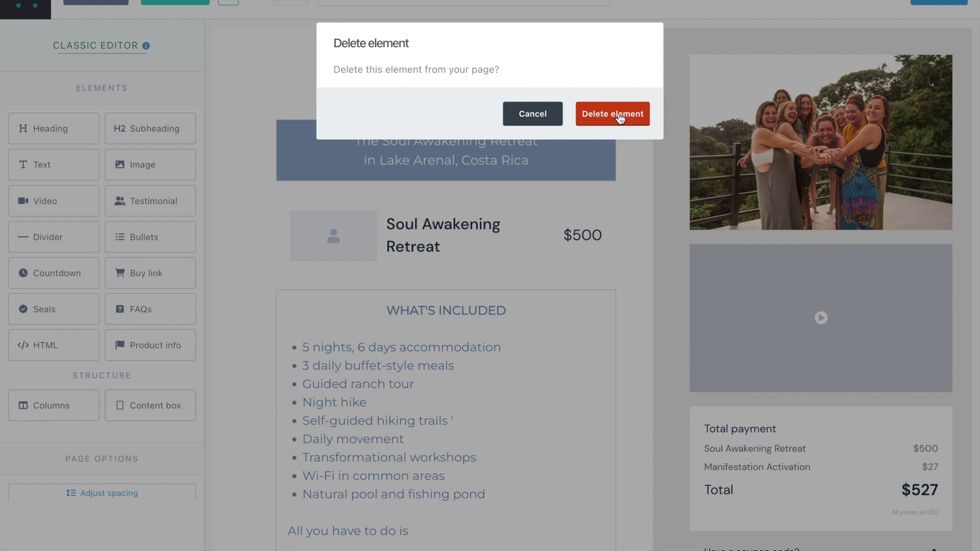
pyautogui.click(619, 119)
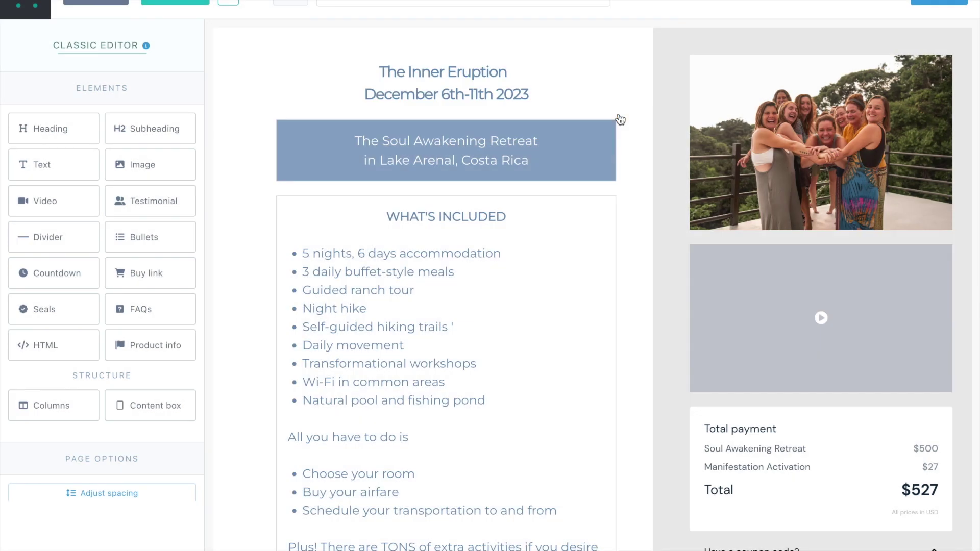
pyautogui.click(181, 4)
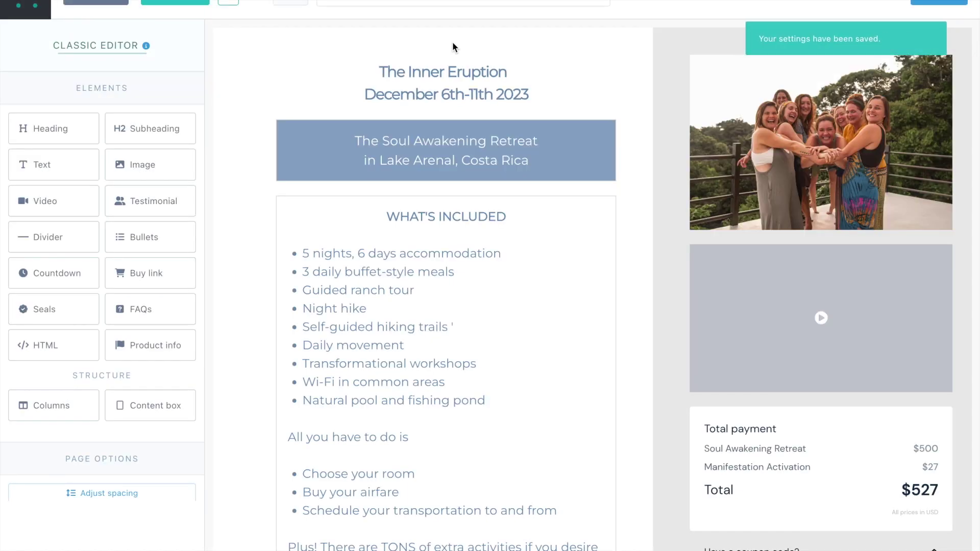
pyautogui.click(372, 2)
# View the Success page's 'See you in Costa Rica' message, then exit the editor saving changes
pyautogui.click(372, 62)
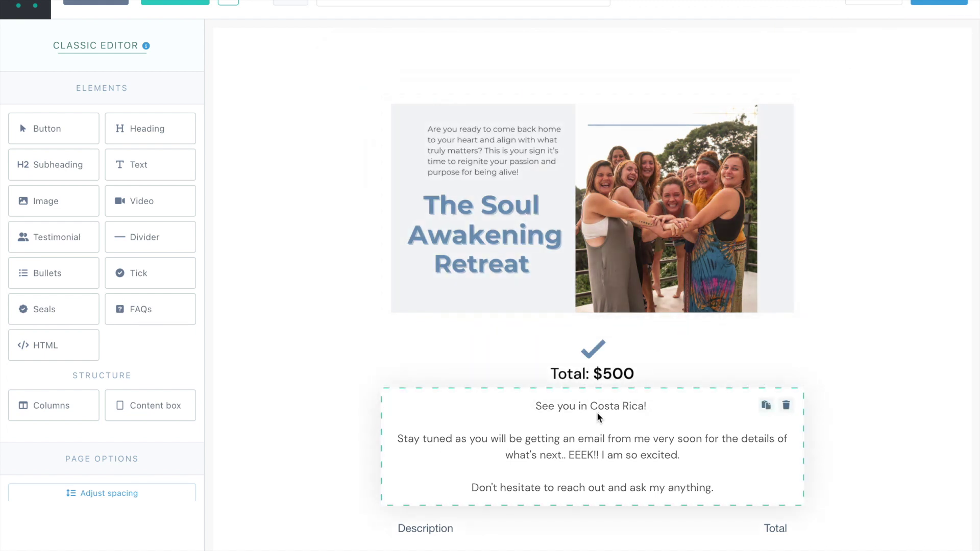
pyautogui.scroll(-3, 598, 417)
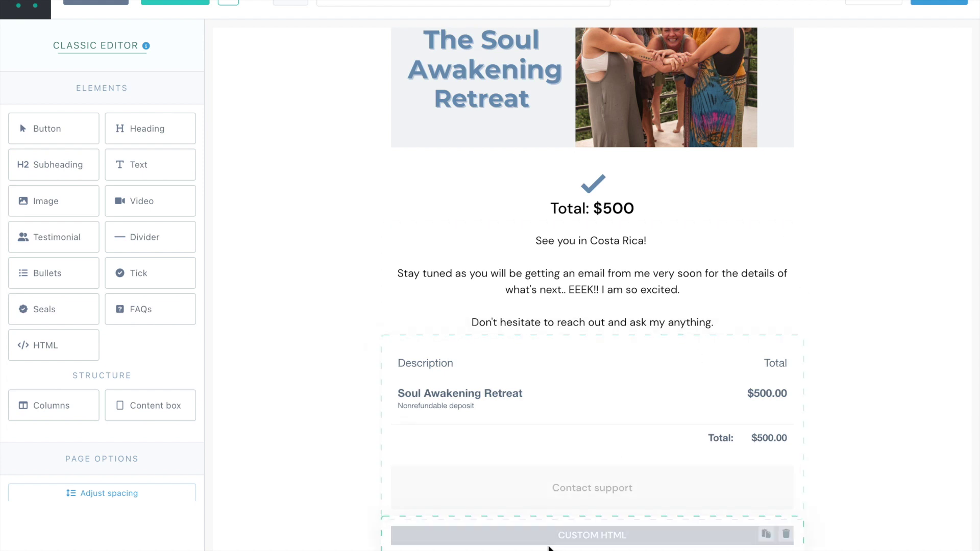
pyautogui.scroll(3, 684, 379)
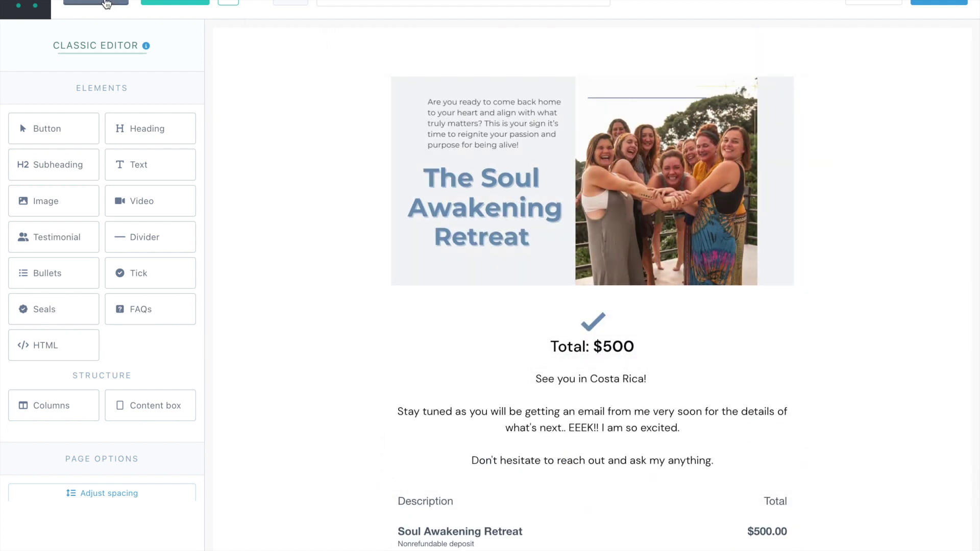
pyautogui.click(106, 3)
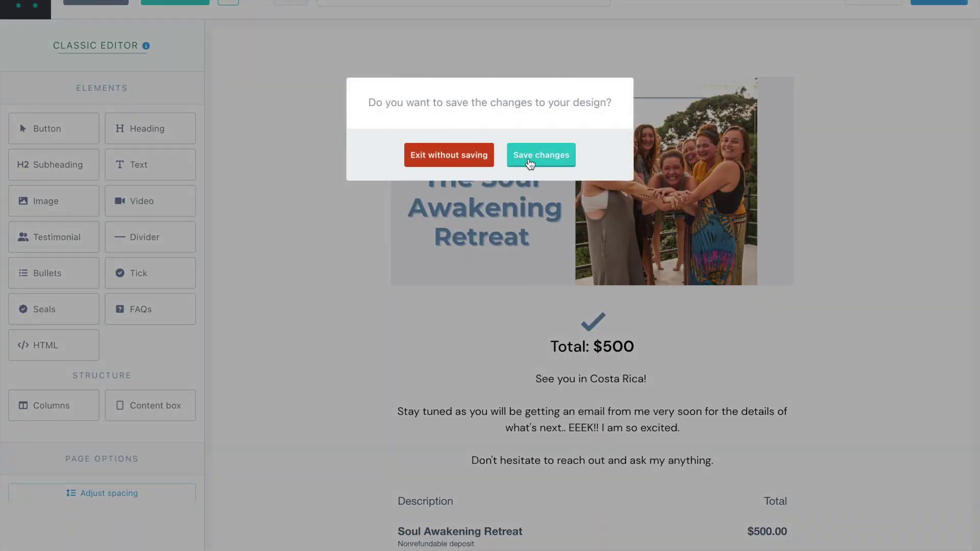
pyautogui.click(528, 161)
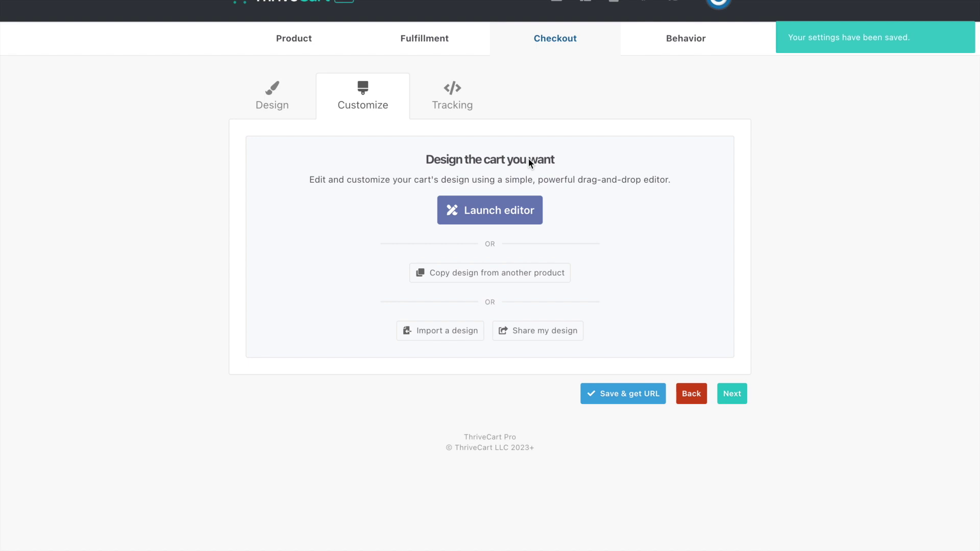
# From the Behavior tab, use Save & get URL and copy the live checkout URL
pyautogui.click(673, 43)
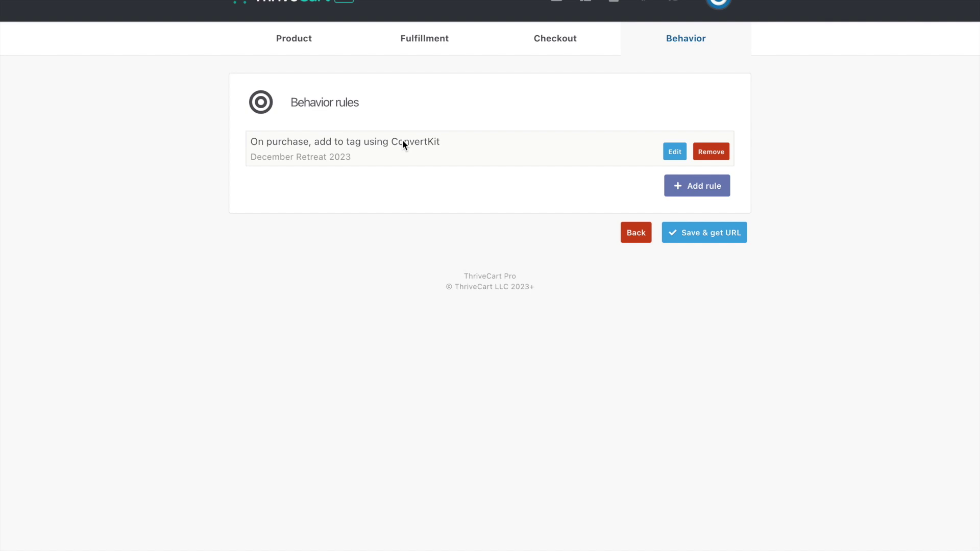
pyautogui.click(687, 241)
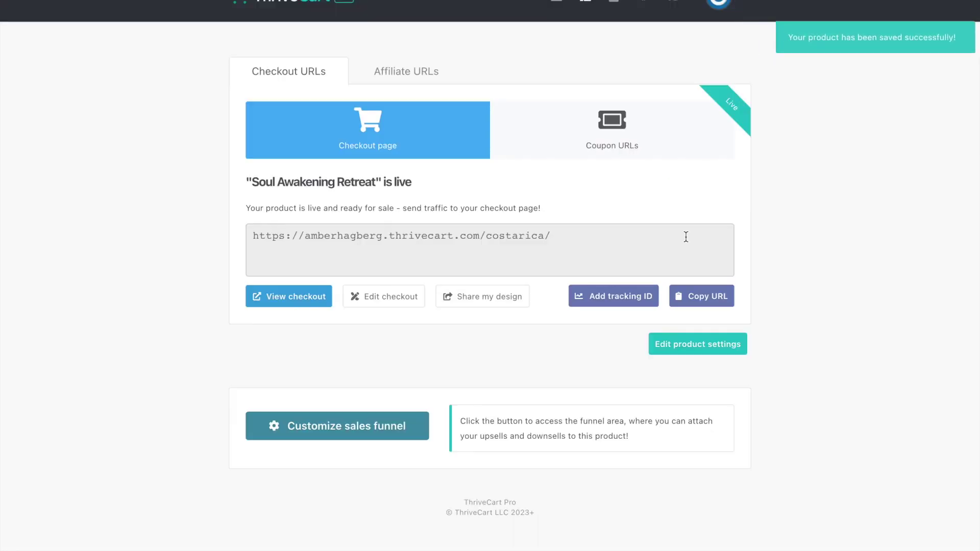
pyautogui.click(707, 298)
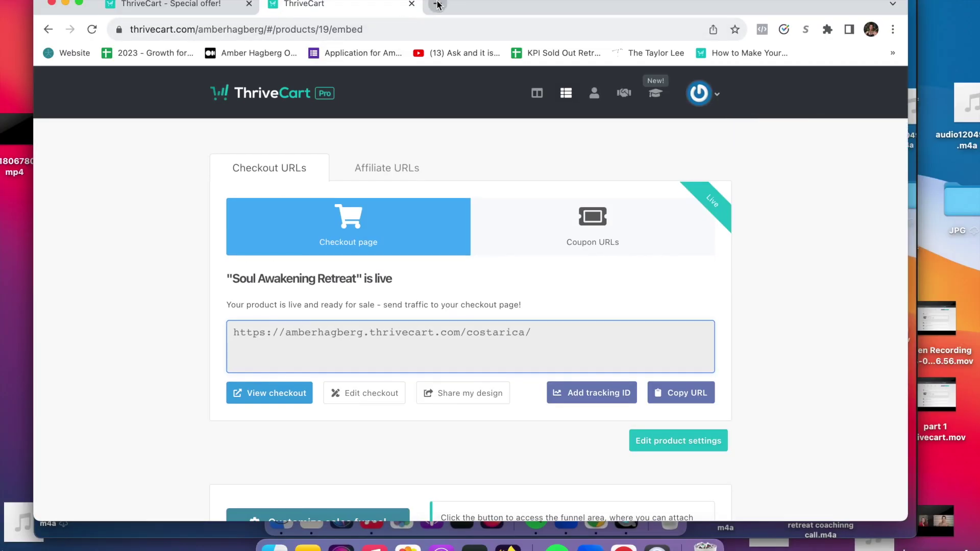
# Load the copied live retreat checkout URL in a new Chrome tab
pyautogui.press('super+t')
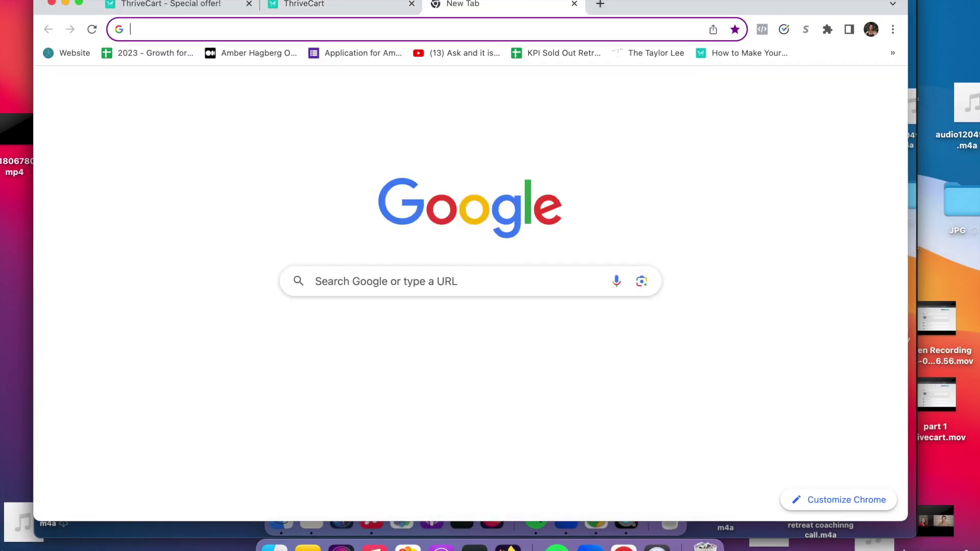
pyautogui.click(117, 0)
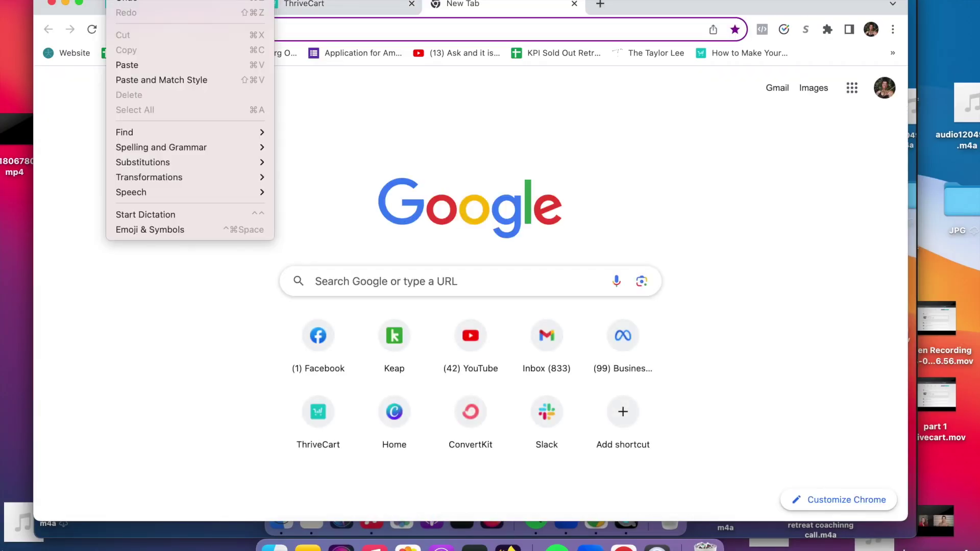
pyautogui.click(149, 66)
pyautogui.press('Return')
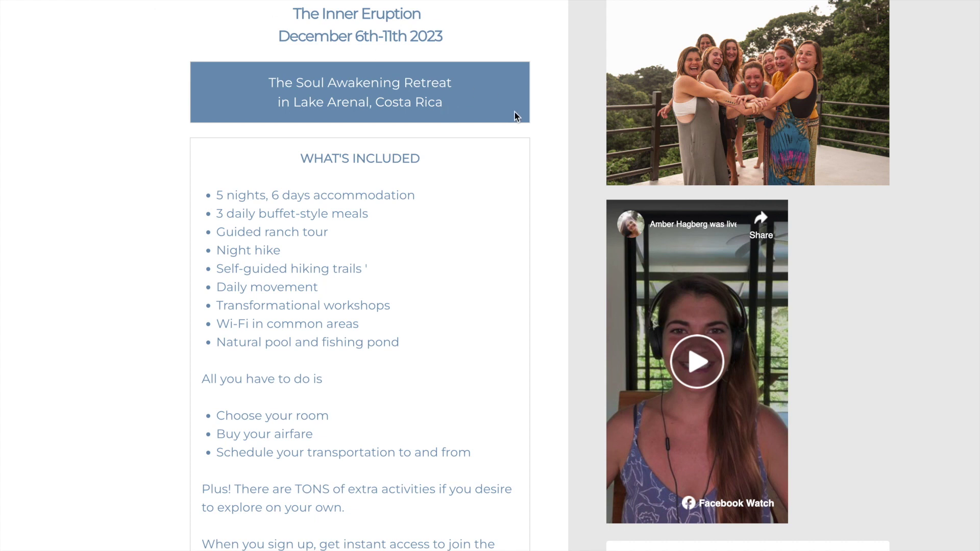
pyautogui.scroll(-3, 555, 215)
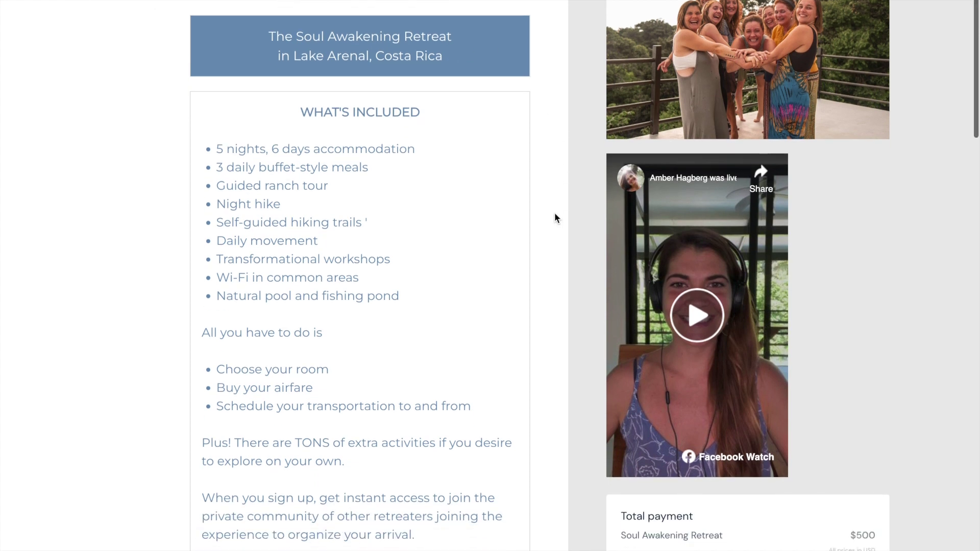
pyautogui.scroll(-4, 555, 215)
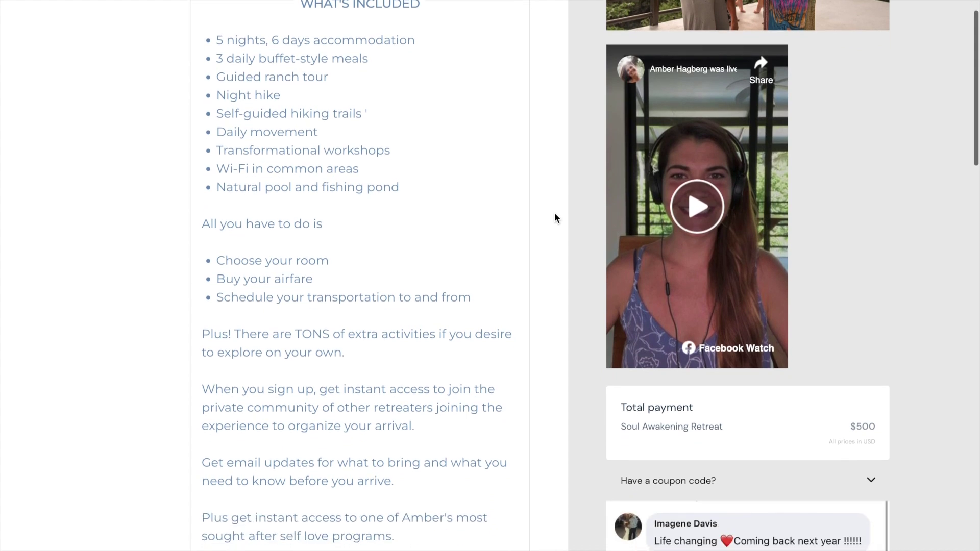
pyautogui.scroll(-1, 555, 216)
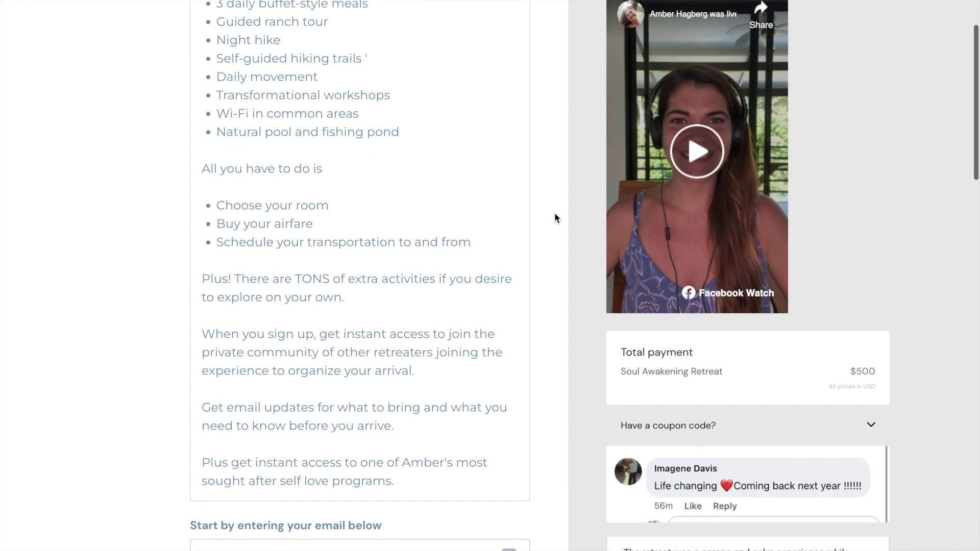
pyautogui.scroll(-1, 555, 215)
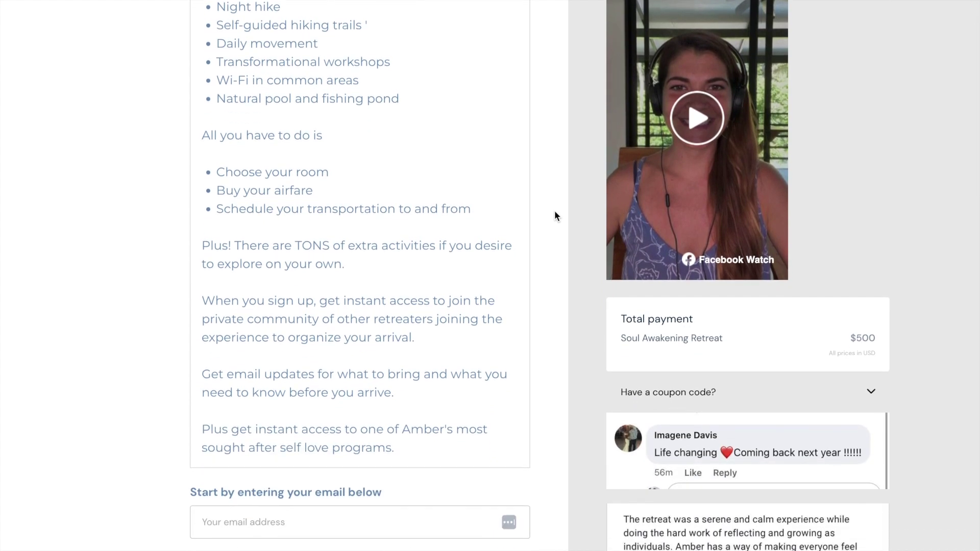
pyautogui.scroll(-5, 564, 198)
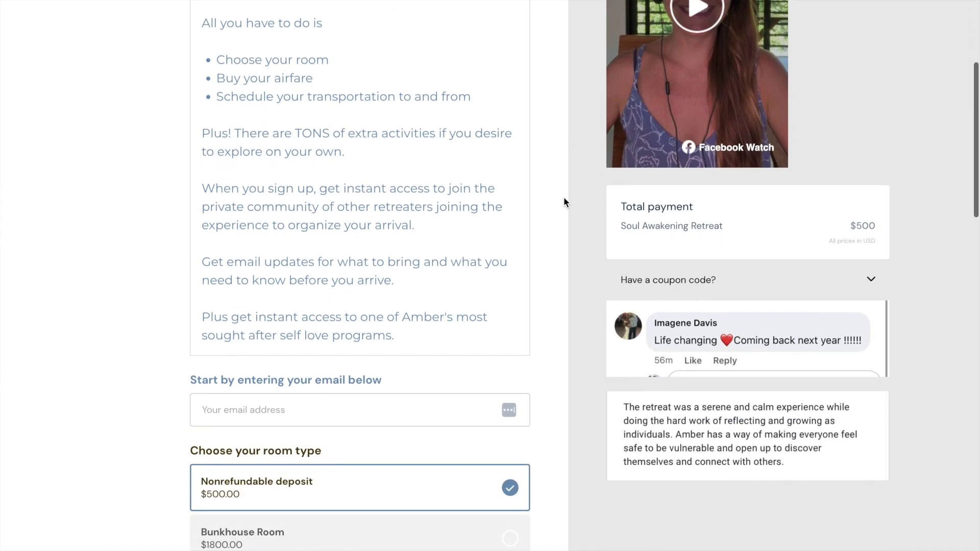
pyautogui.scroll(-3, 564, 202)
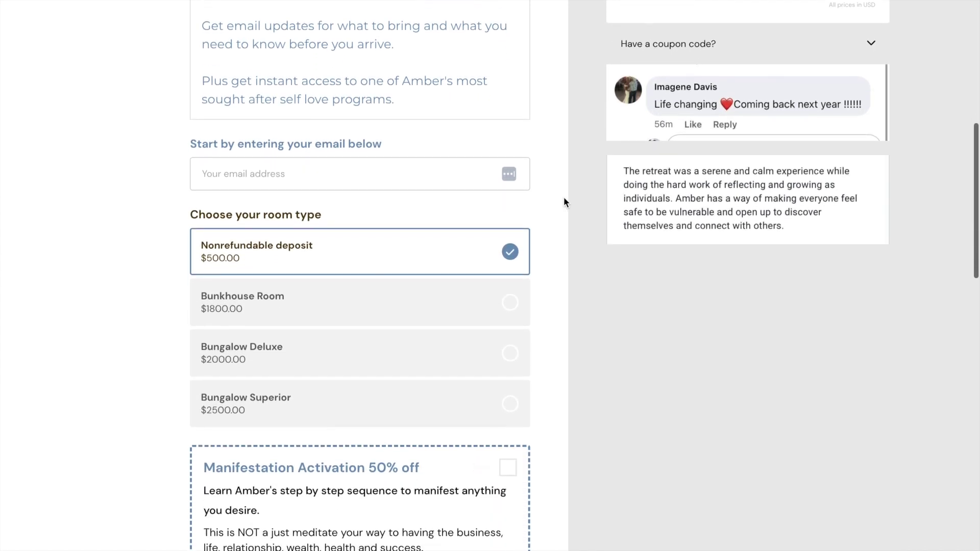
pyautogui.scroll(-1, 563, 197)
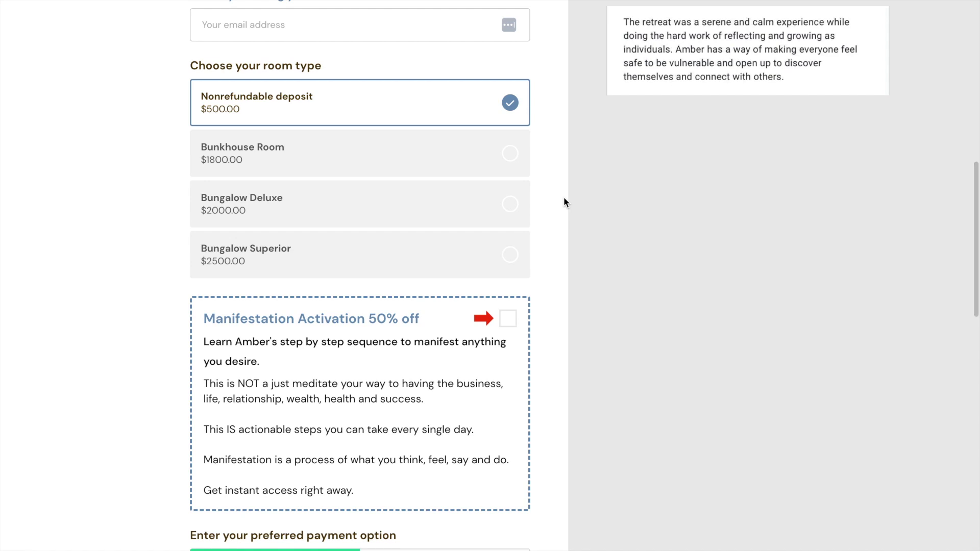
pyautogui.scroll(1, 563, 196)
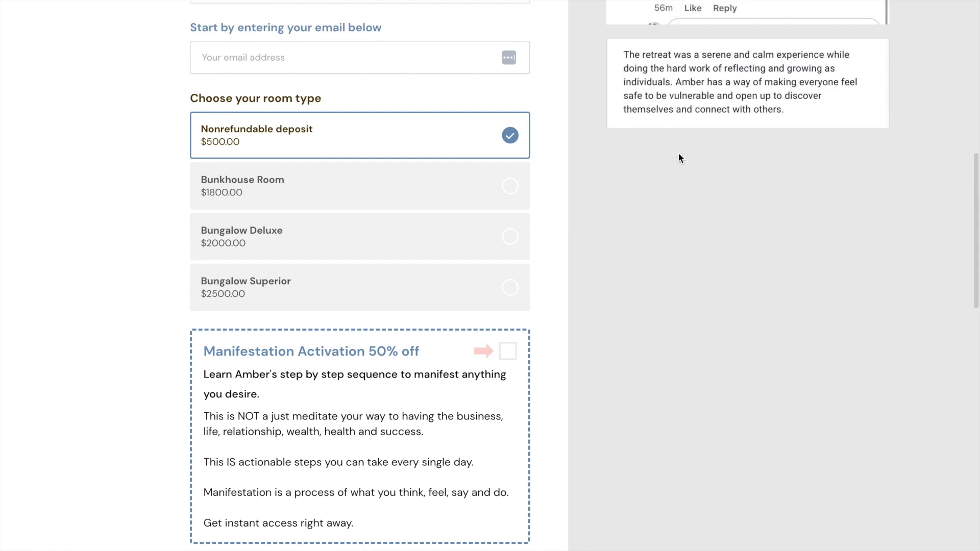
pyautogui.scroll(-3, 541, 163)
pyautogui.scroll(-4, 526, 171)
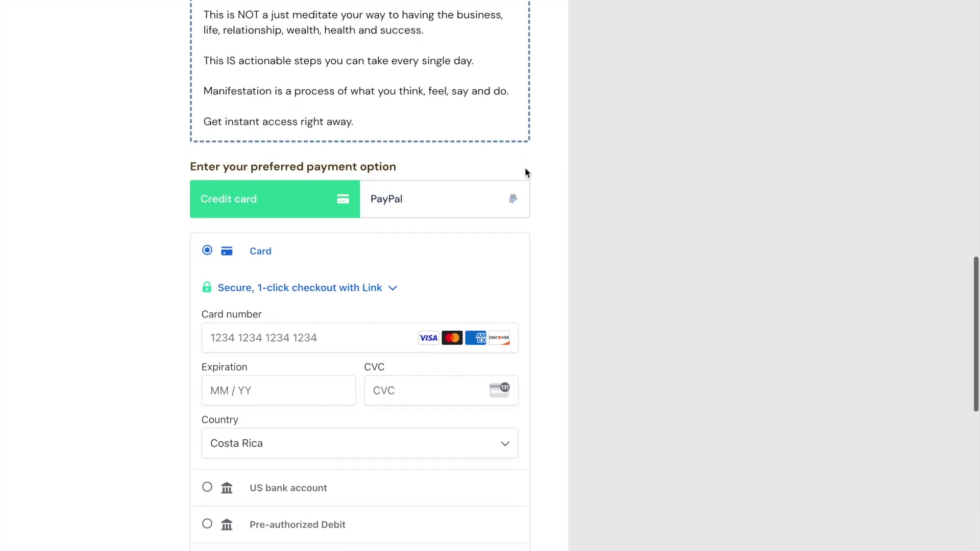
pyautogui.scroll(-1, 614, 188)
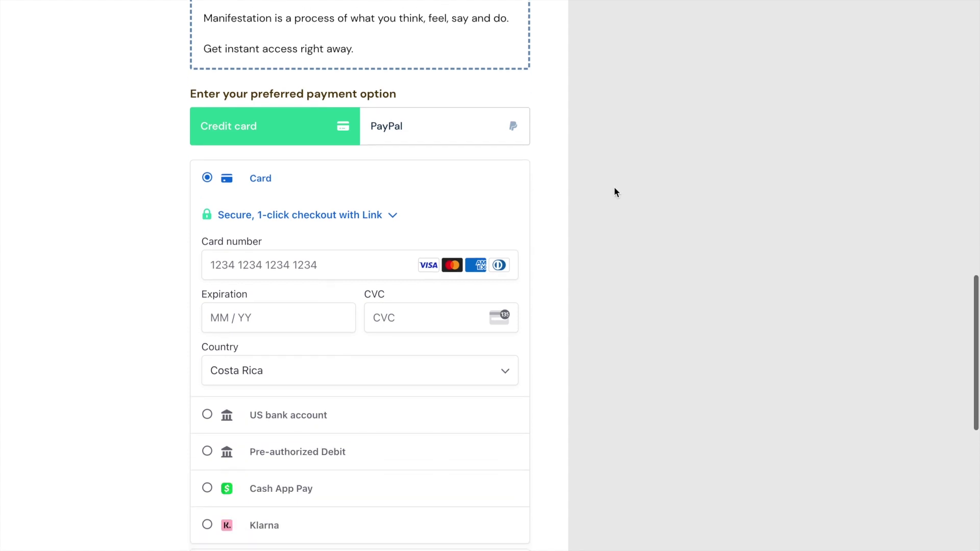
pyautogui.click(401, 131)
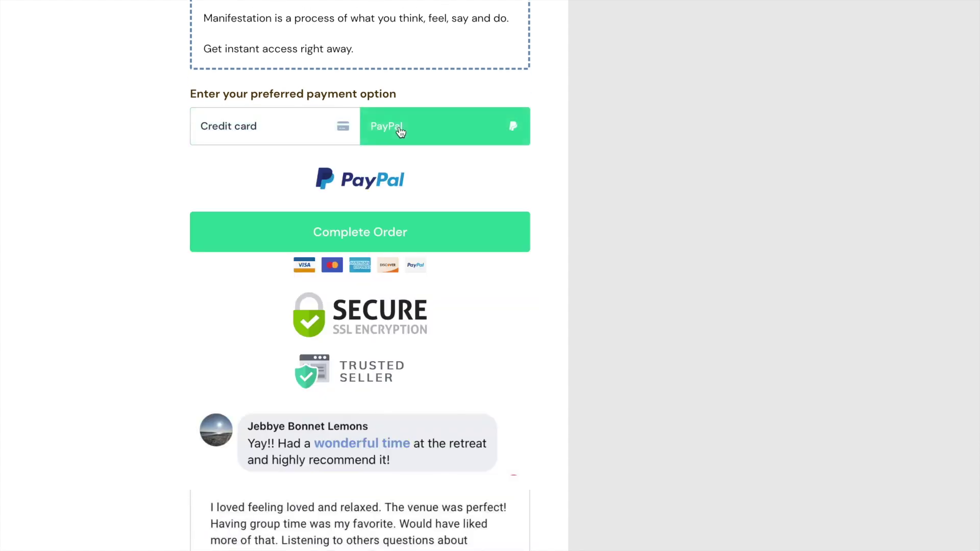
pyautogui.click(301, 133)
pyautogui.scroll(-7, 554, 190)
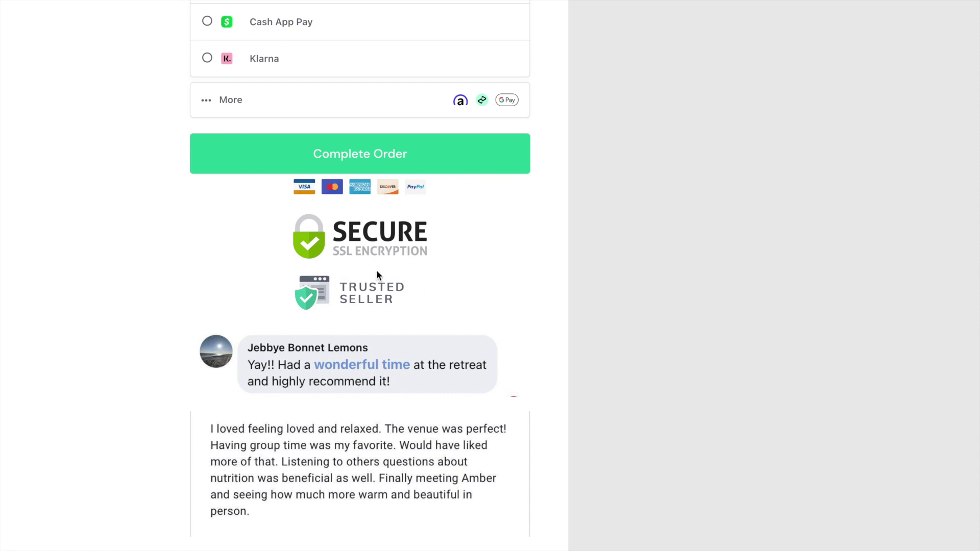
pyautogui.scroll(-2, 377, 269)
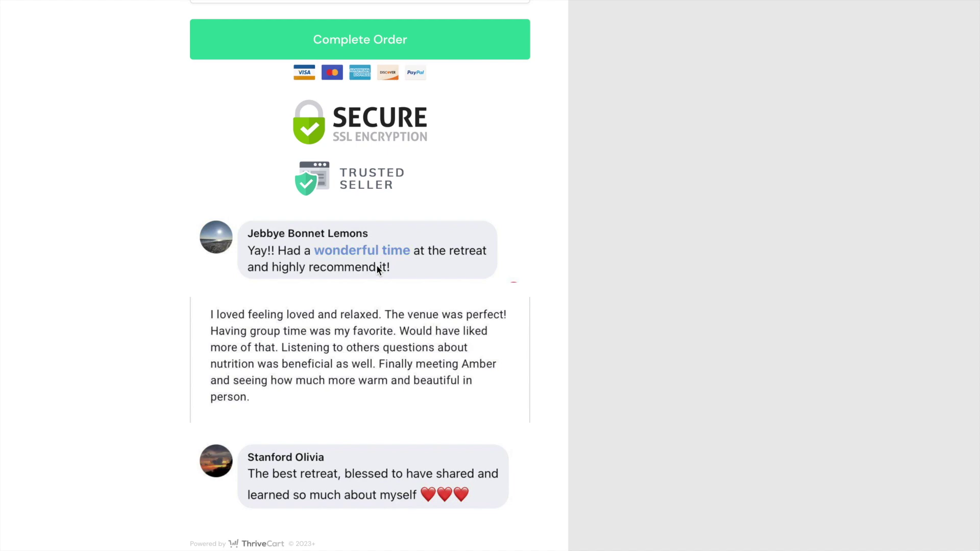
pyautogui.scroll(20, 377, 270)
pyautogui.scroll(2, 376, 270)
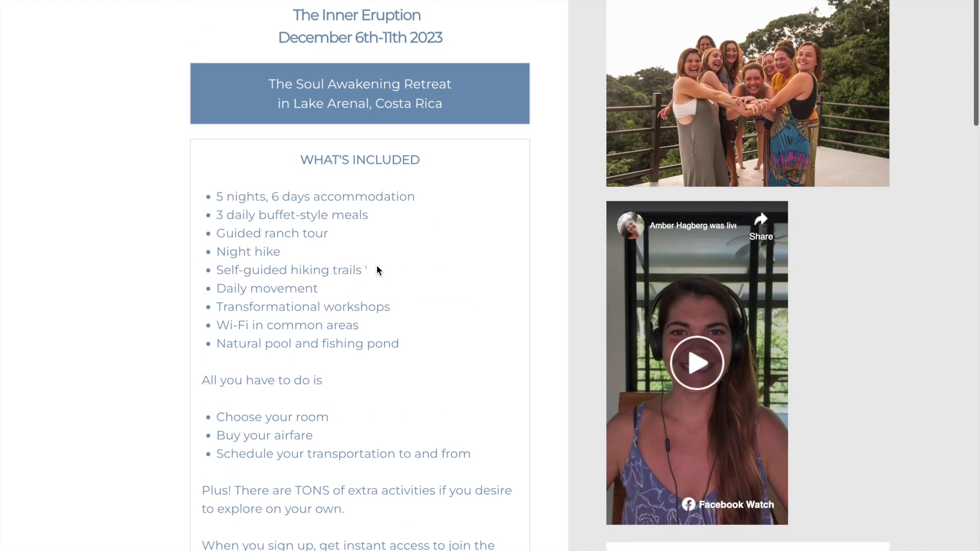
pyautogui.moveTo(147, 10)
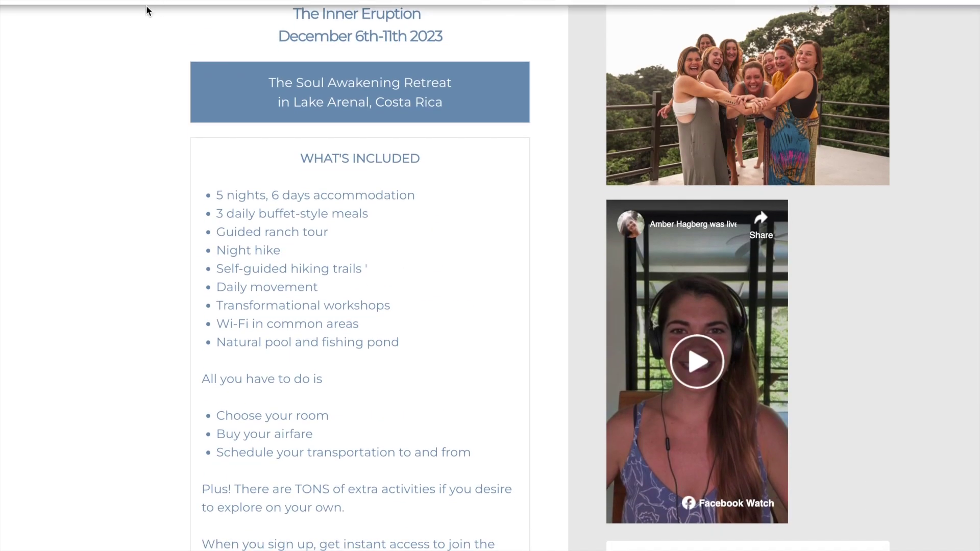
# Go to amberhagberg.com/costarica in full screen and scroll to the Lake Arenal, December 6th–11th invitation
pyautogui.press('ctrl+super+f')
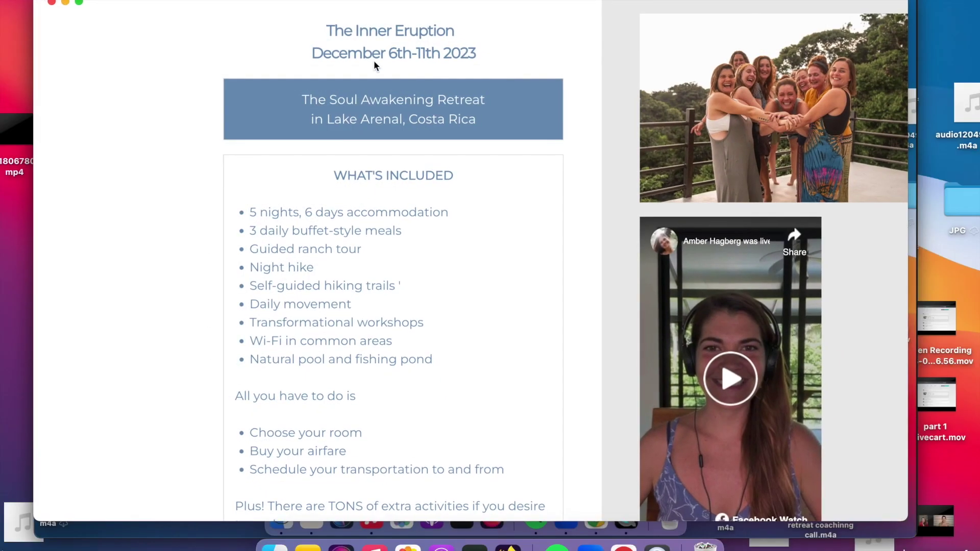
pyautogui.click(307, 32)
pyautogui.write('www.amberhagberg.com')
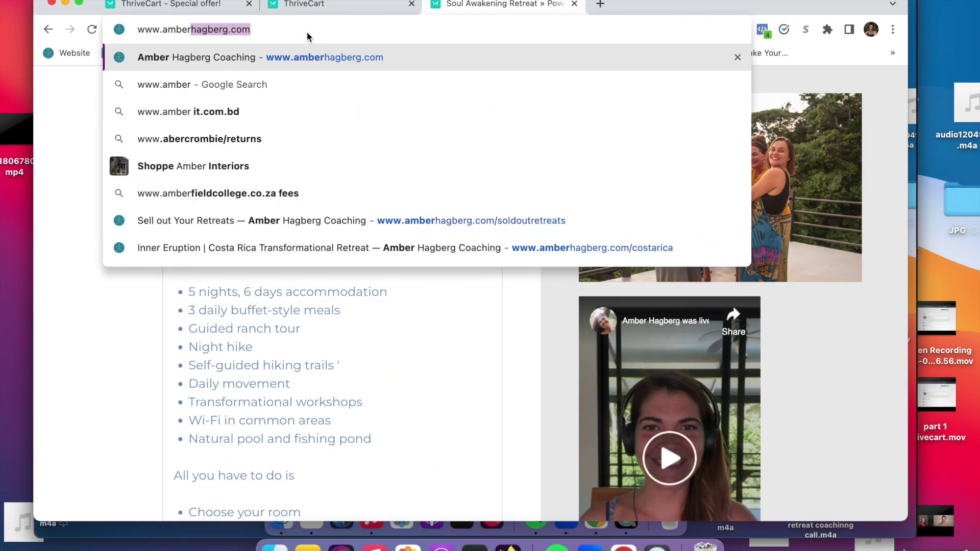
pyautogui.click(245, 243)
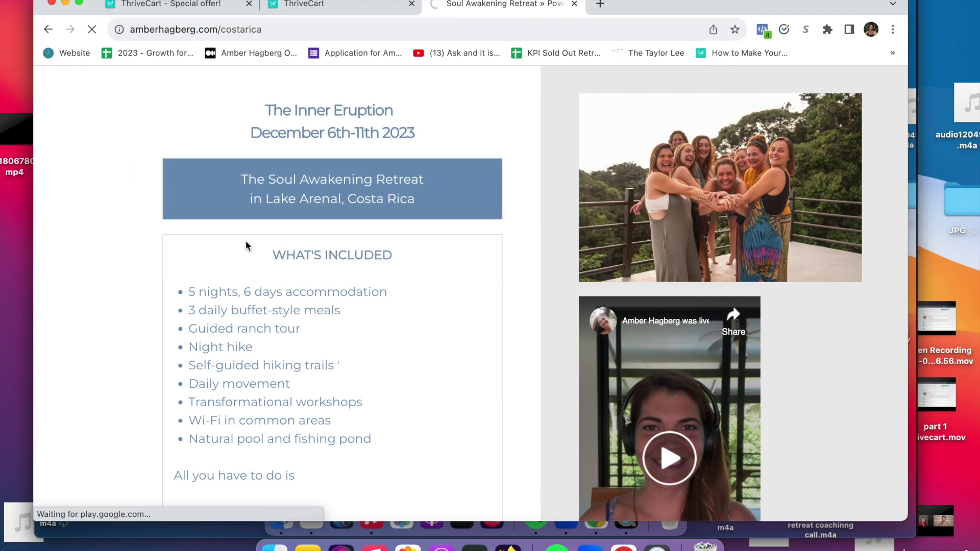
pyautogui.click(80, 4)
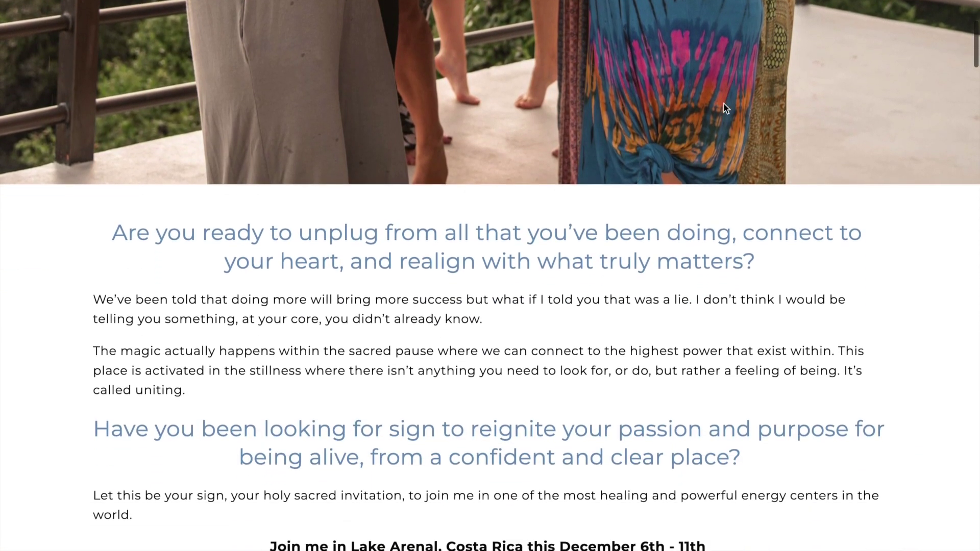
pyautogui.scroll(-2, 723, 103)
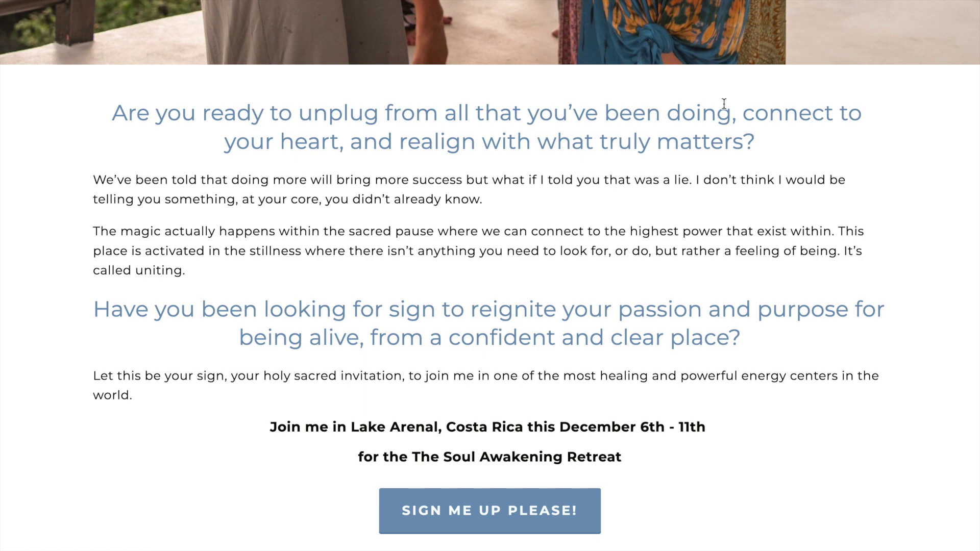
pyautogui.scroll(-6, 723, 103)
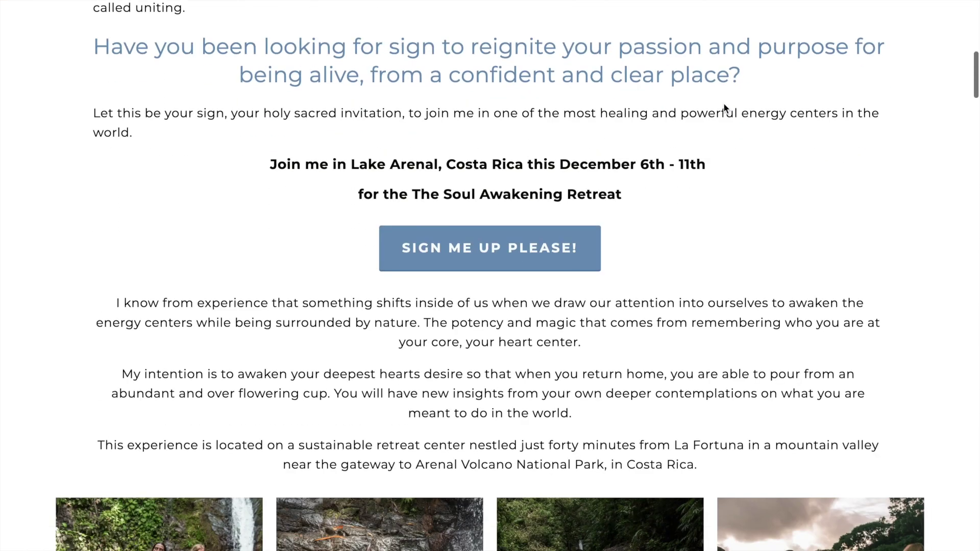
pyautogui.scroll(-3, 724, 103)
pyautogui.scroll(-2, 723, 104)
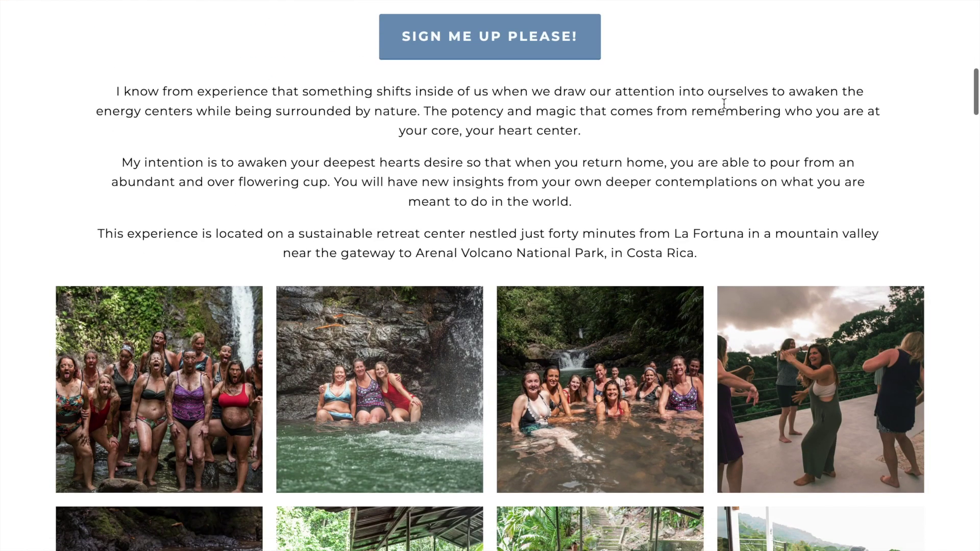
pyautogui.scroll(-9, 723, 103)
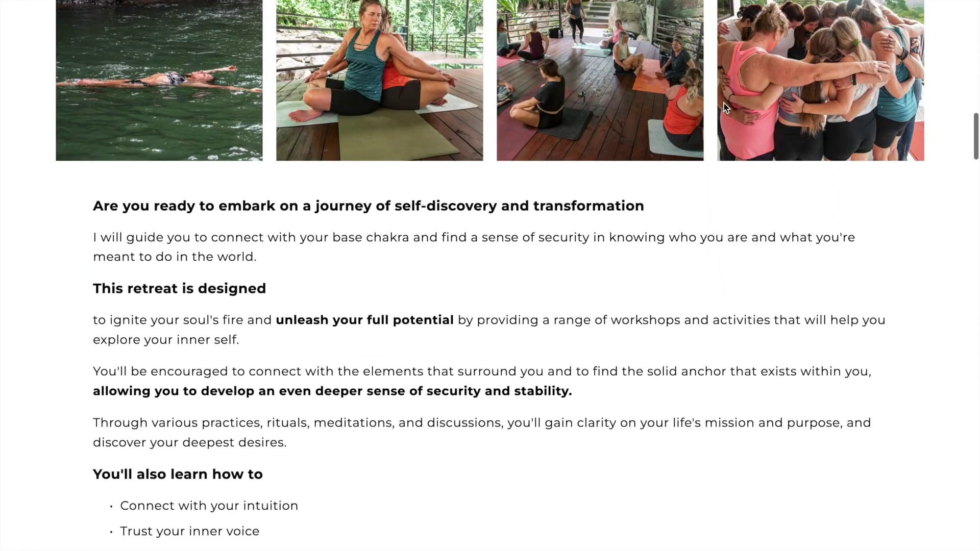
pyautogui.scroll(-5, 724, 103)
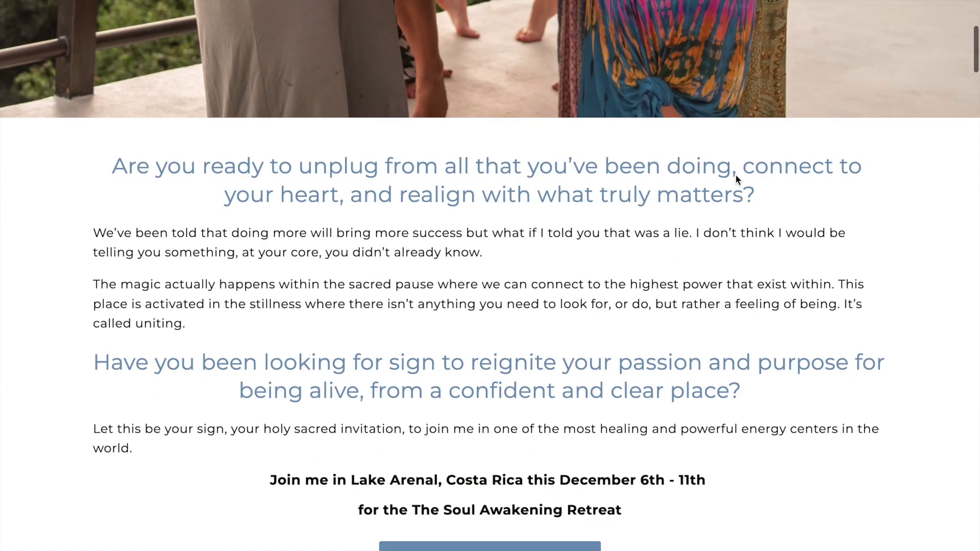
pyautogui.scroll(-3, 736, 174)
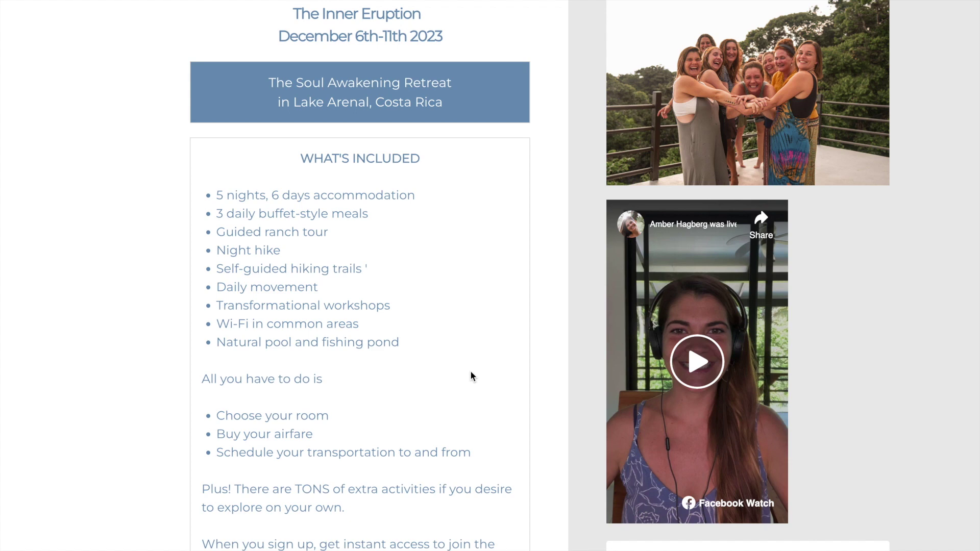
# Scroll through the checkout form and back to the top, leaving the $500 deposit and unchecked bump
pyautogui.scroll(-10, 470, 370)
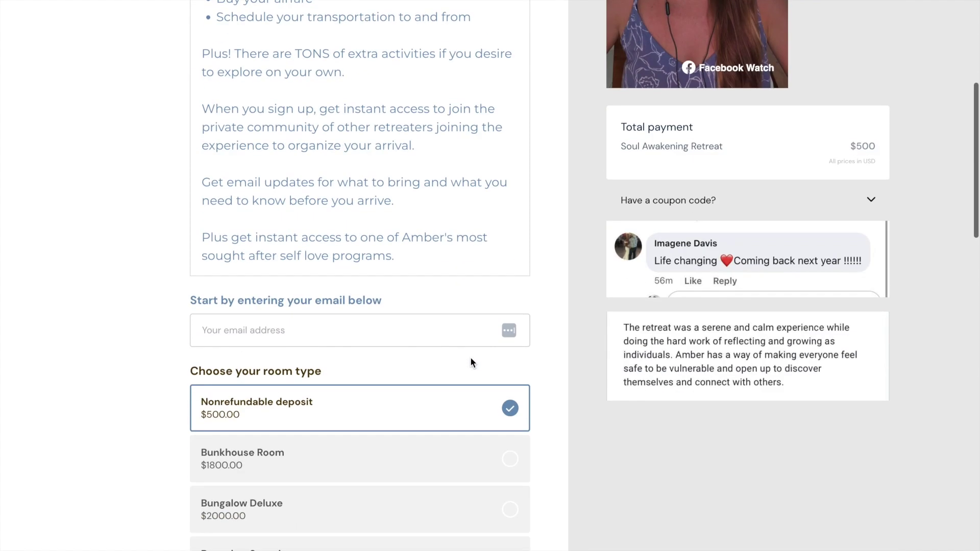
pyautogui.scroll(-6, 470, 361)
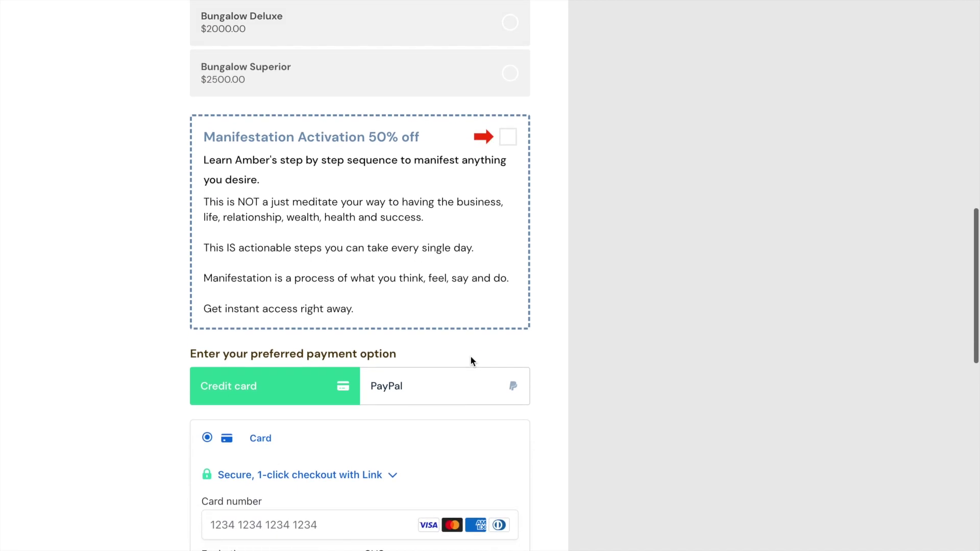
pyautogui.scroll(-15, 470, 360)
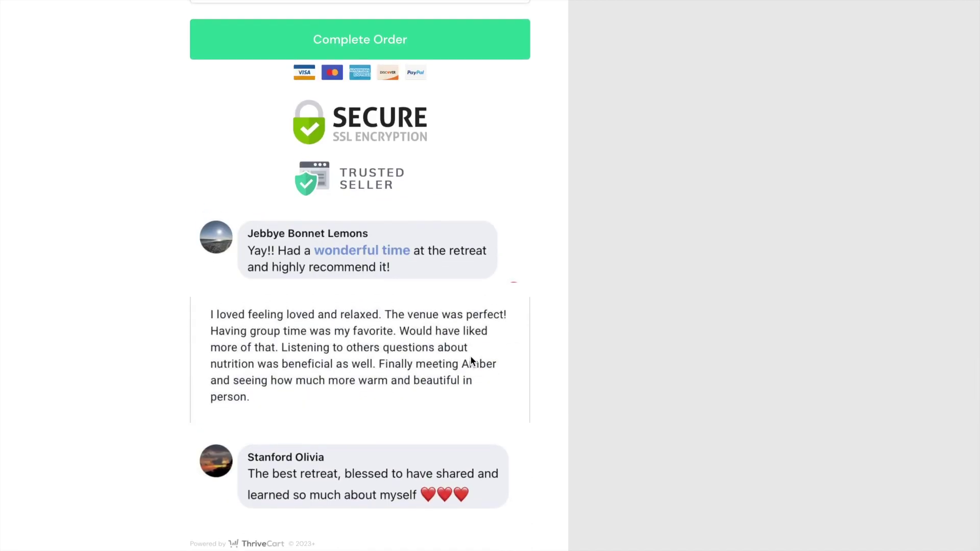
pyautogui.scroll(10, 470, 360)
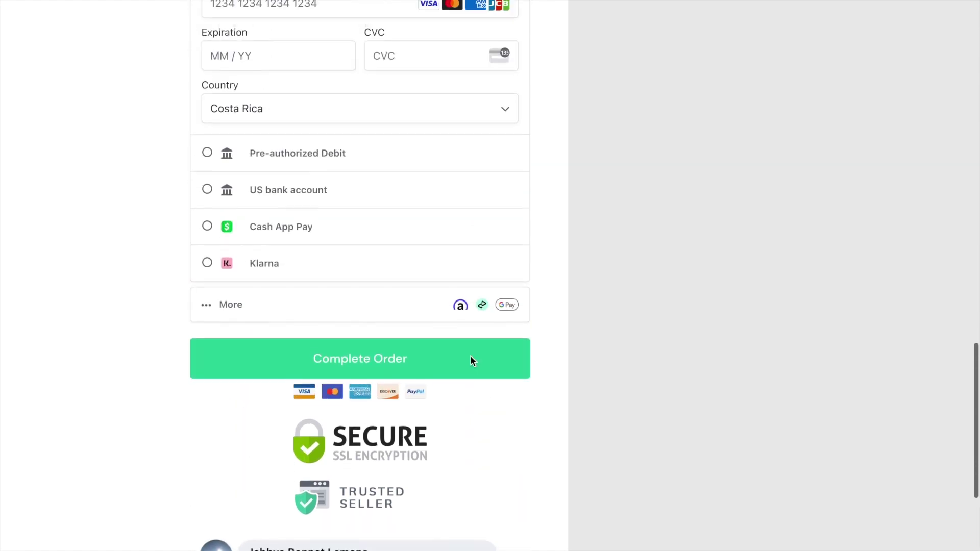
pyautogui.scroll(15, 469, 359)
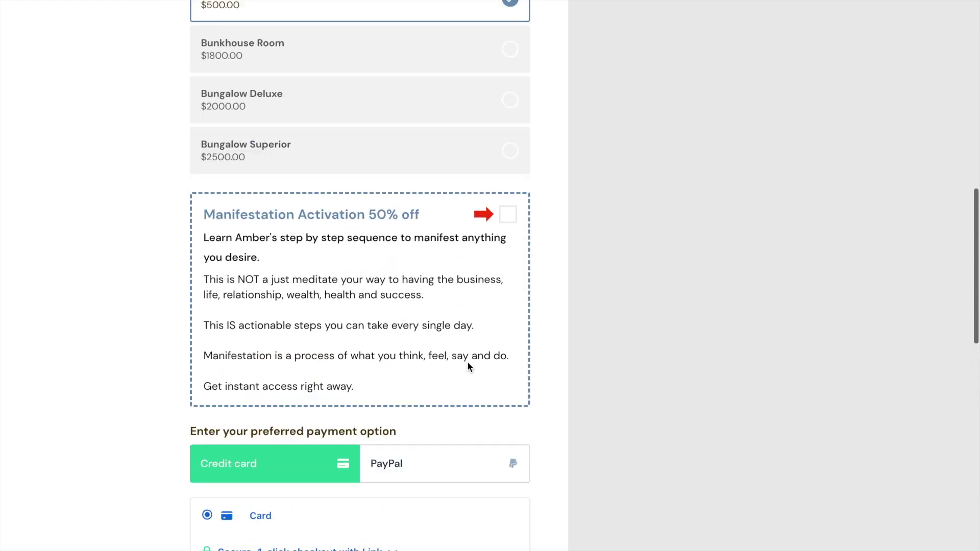
pyautogui.scroll(7, 464, 371)
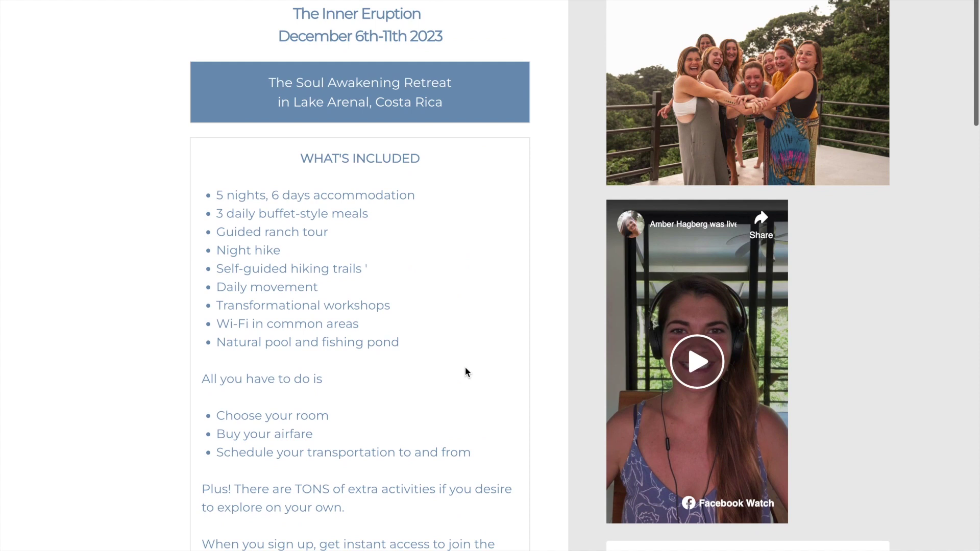